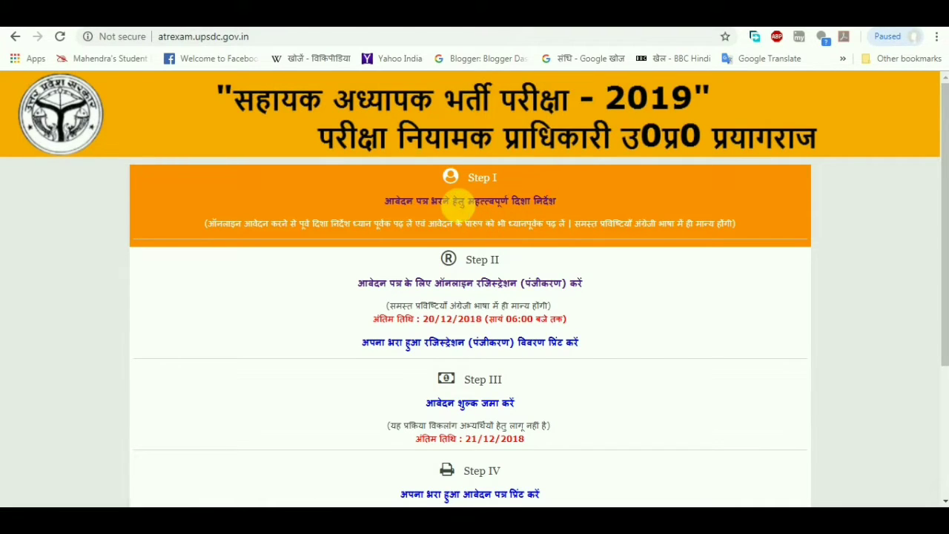
Open the Step I application instructions, look over the listed documents, and return to the exam home page
click(459, 206)
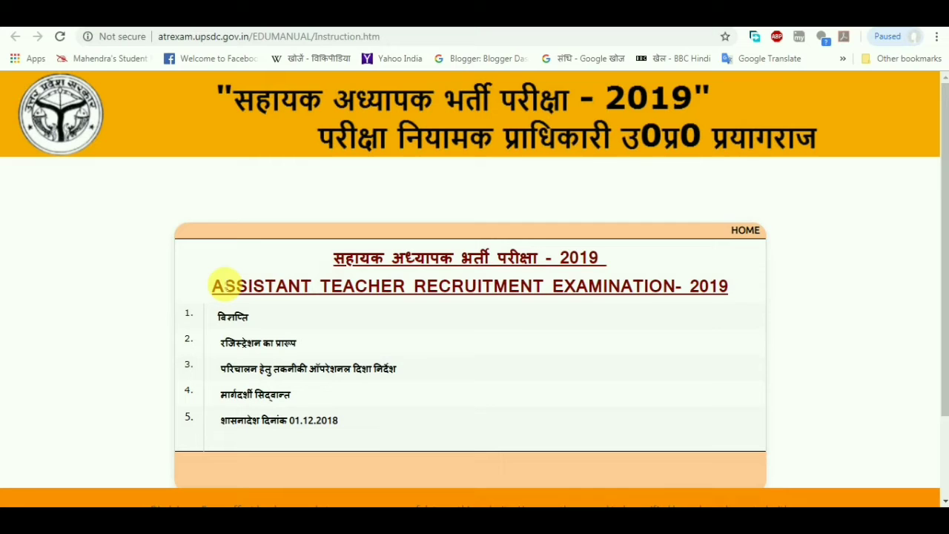
scroll(73, 270, down, 2)
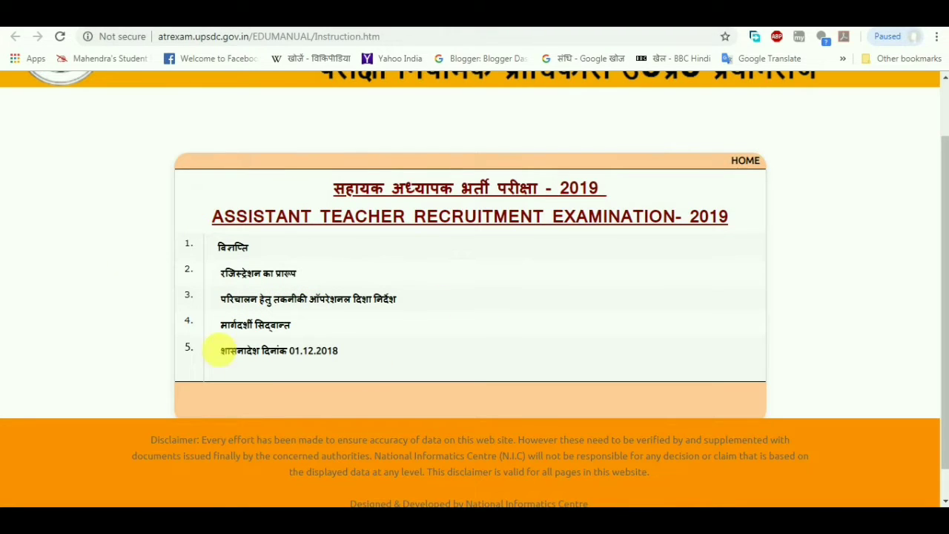
click(746, 163)
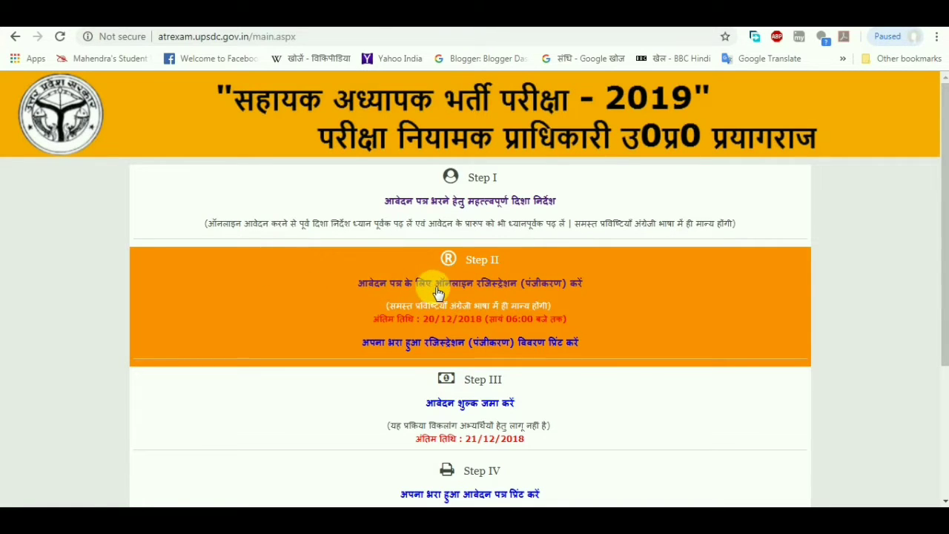
Open the Step II online registration form and read the filling instructions above its fields
click(515, 287)
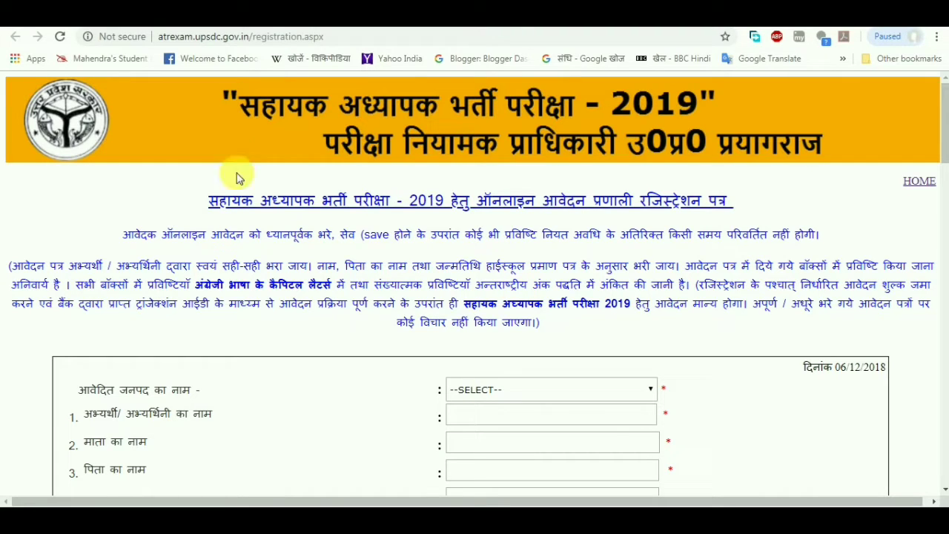
drag(207, 199, 577, 217)
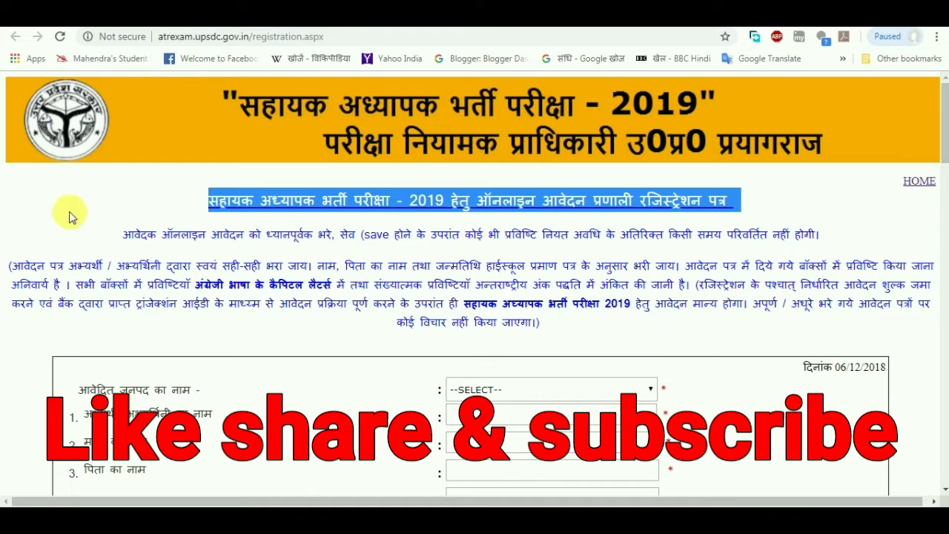
click(95, 230)
scroll(95, 230, down, 1)
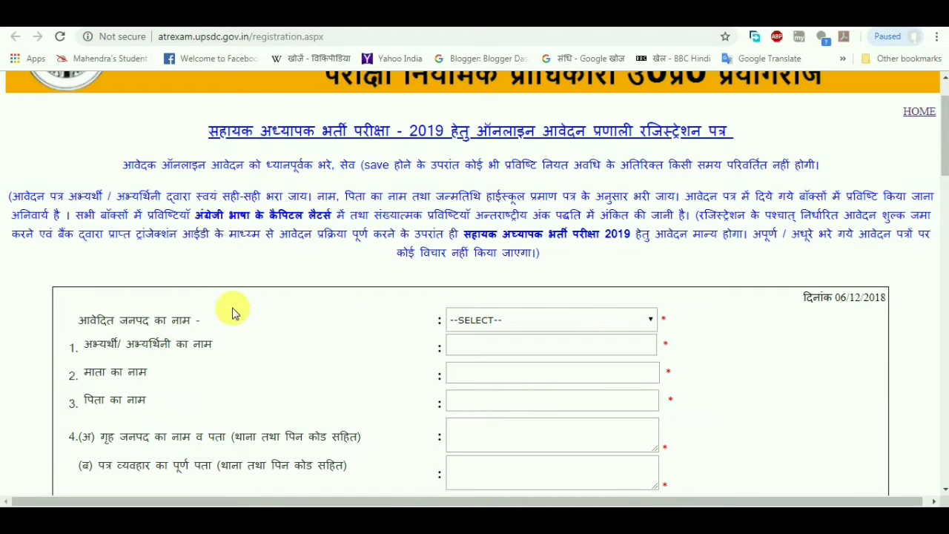
scroll(288, 259, down, 1)
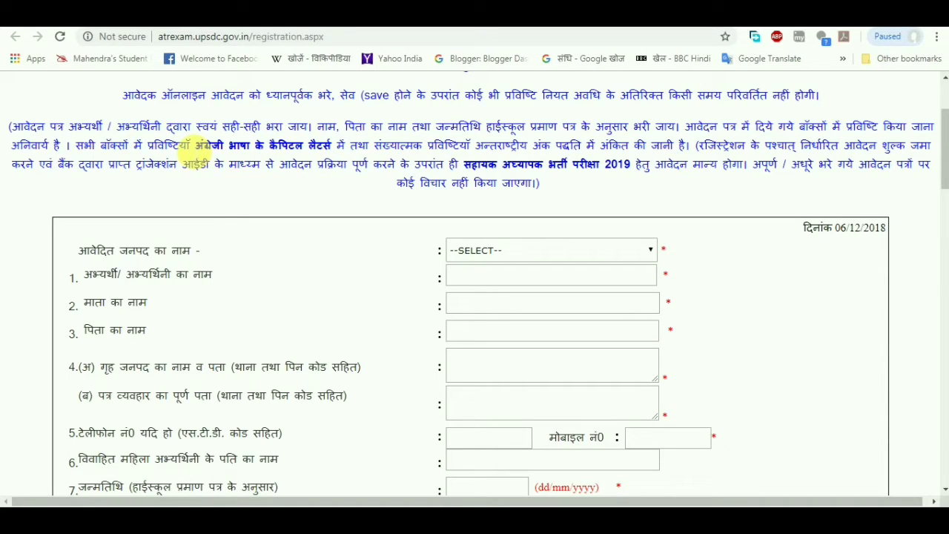
scroll(256, 237, down, 1)
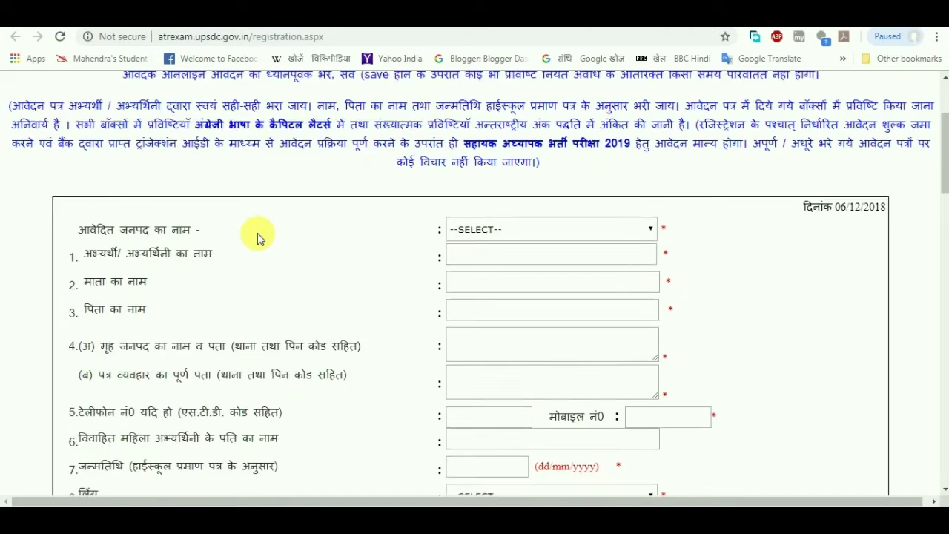
Set the applied district (आवेदित जनपद) in the registration form to BAREILLY
scroll(265, 216, down, 1)
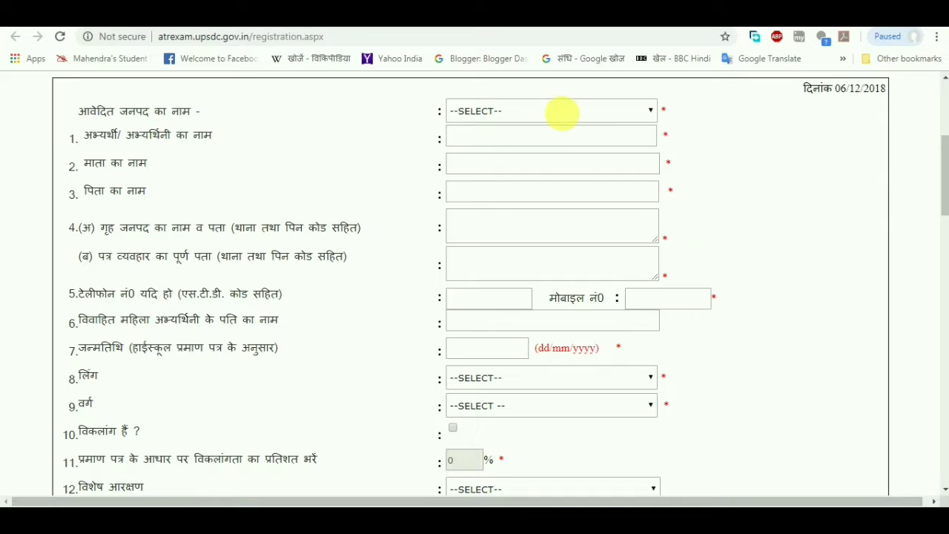
click(564, 115)
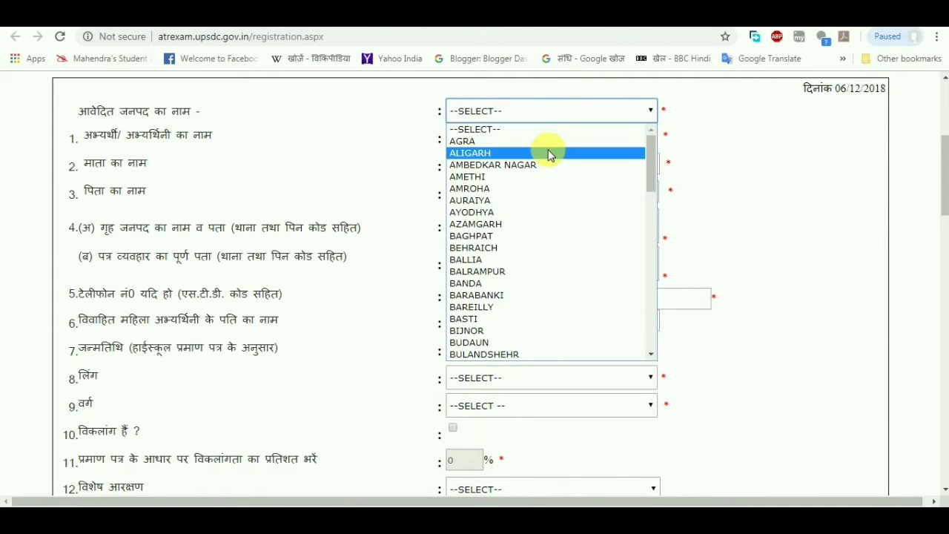
click(505, 312)
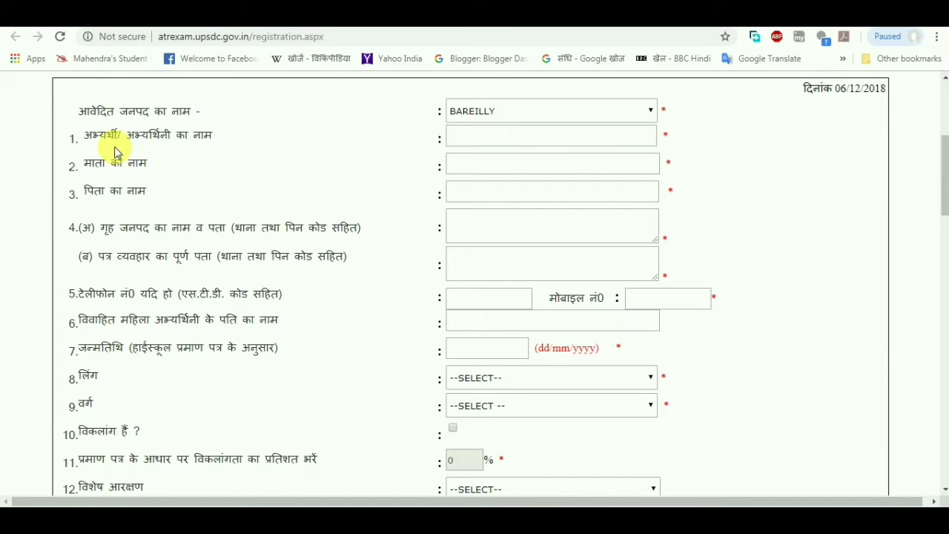
Go through the candidate's, mother's and father's name fields of the registration form without filling them in
click(496, 140)
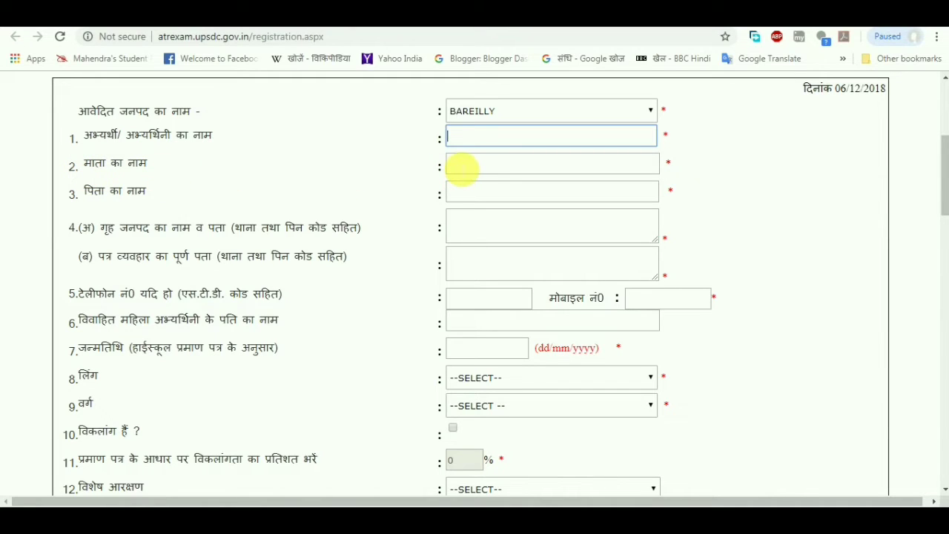
click(461, 169)
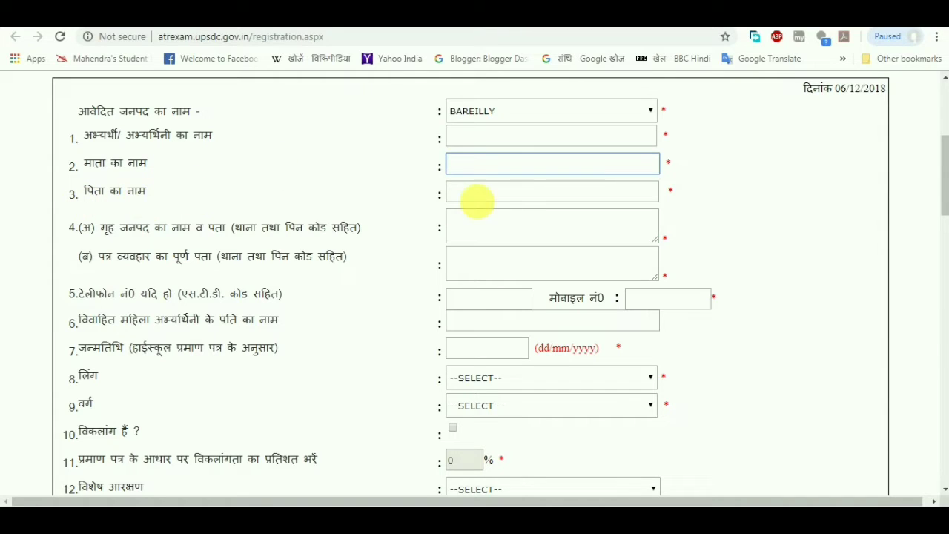
click(456, 195)
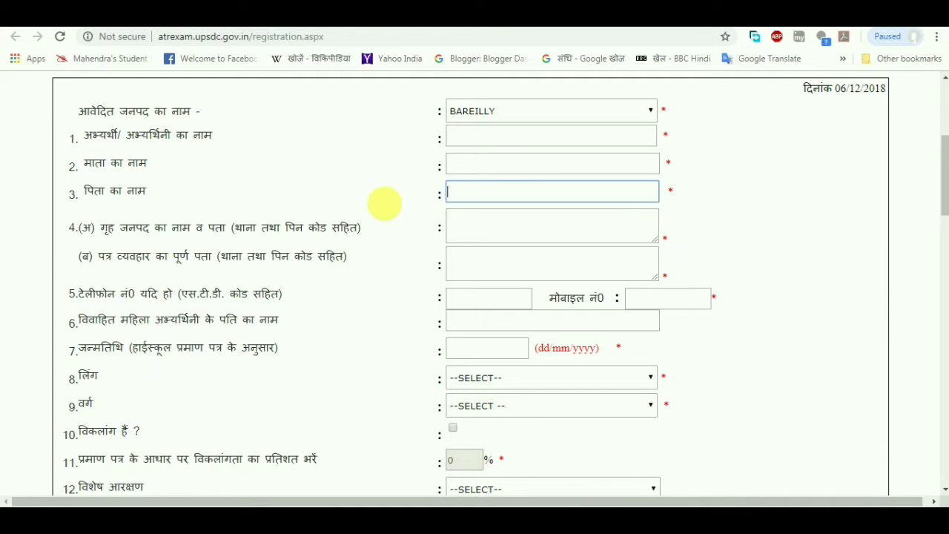
Examine the home address and correspondence address fields in item 4, leaving both empty
scroll(223, 204, down, 1)
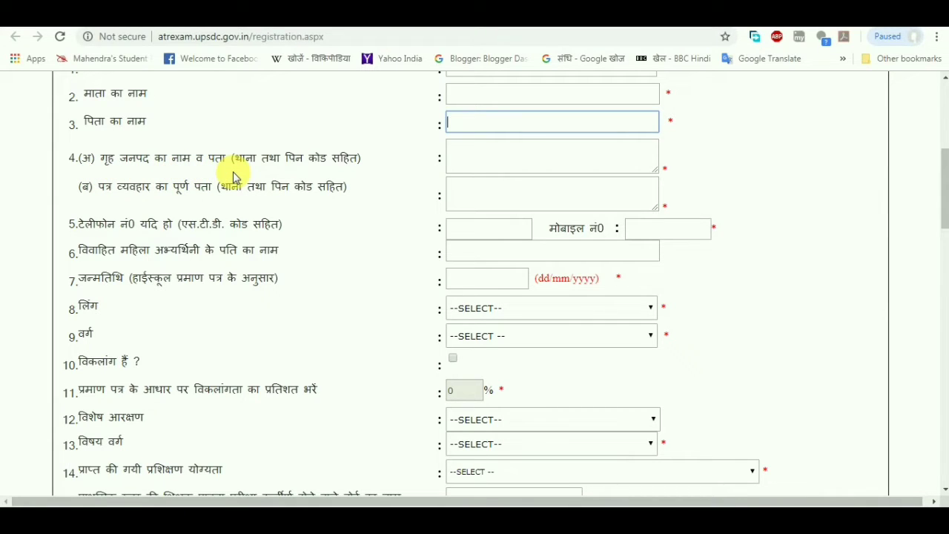
click(462, 152)
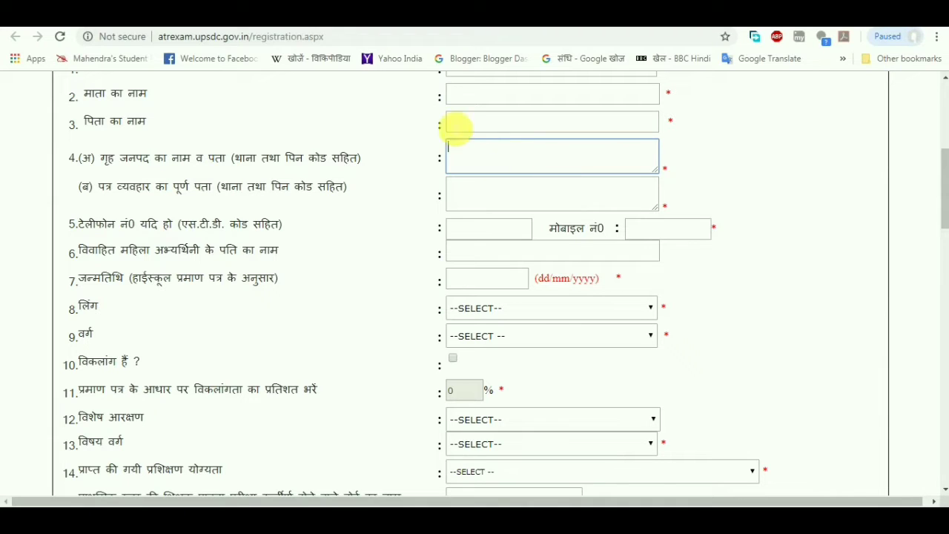
click(555, 200)
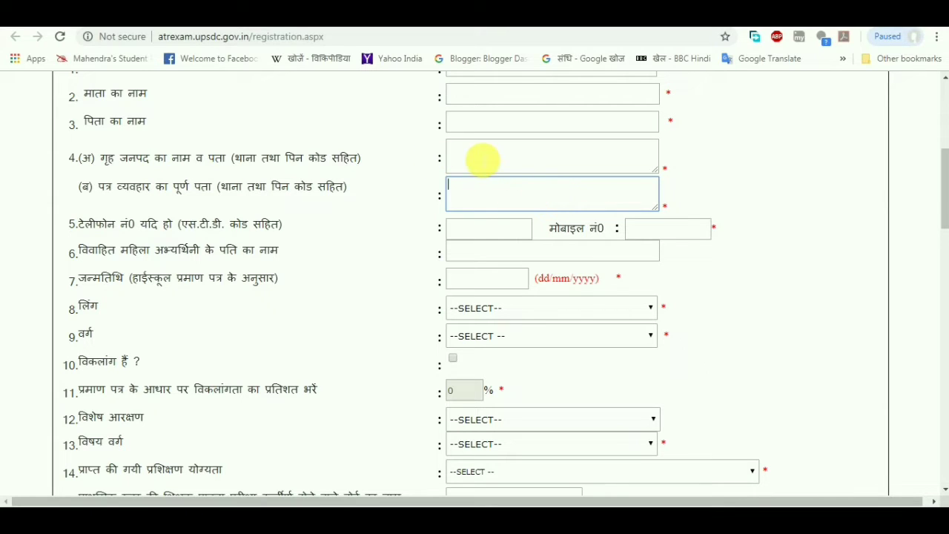
click(482, 159)
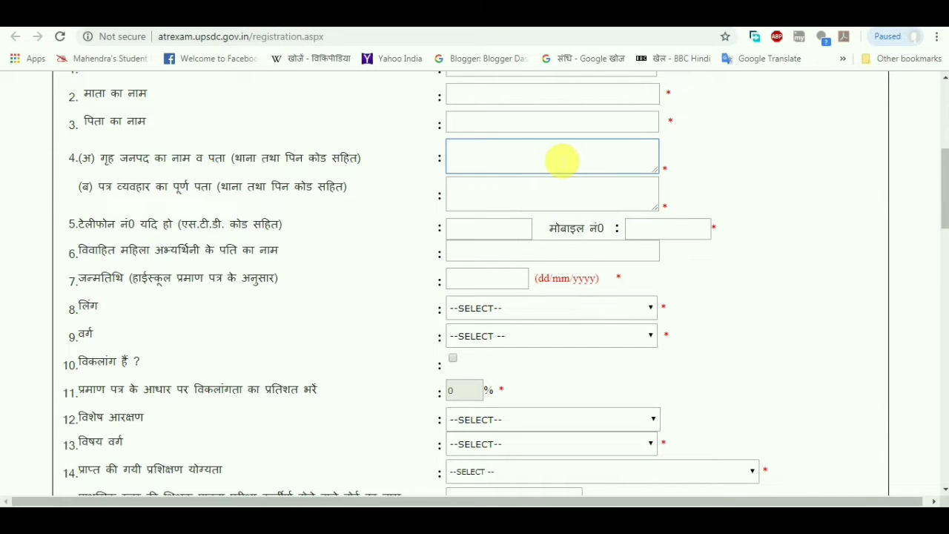
click(498, 195)
scroll(196, 236, down, 1)
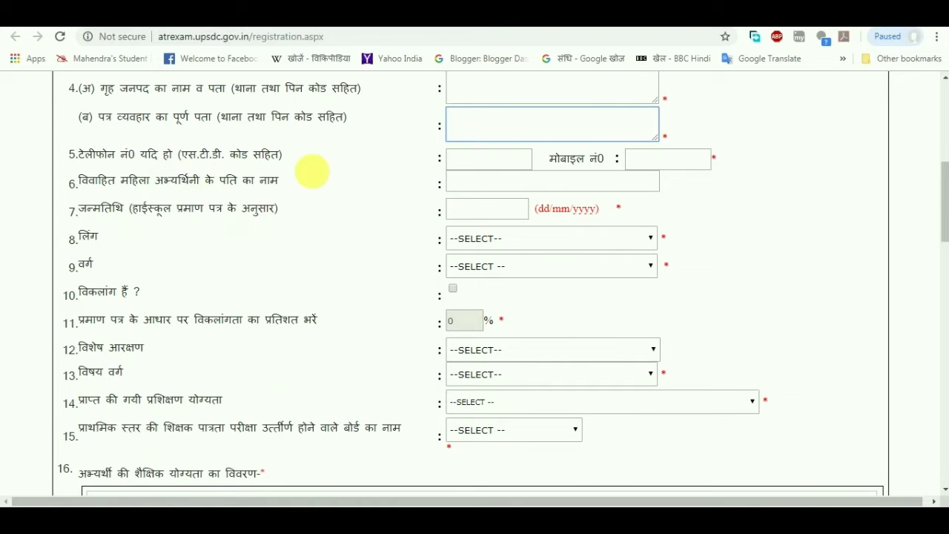
Review the mobile number, husband's name and date of birth fields, leaving them empty
click(697, 159)
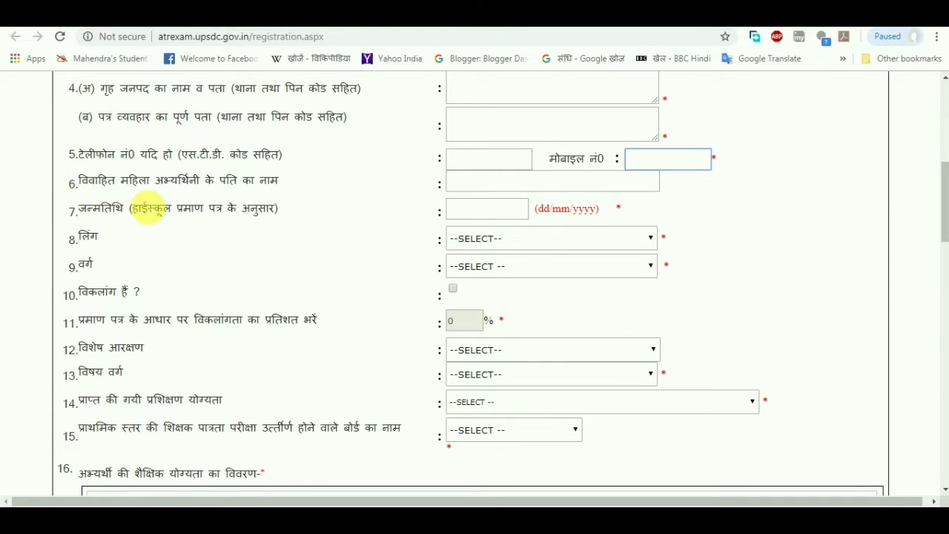
click(331, 185)
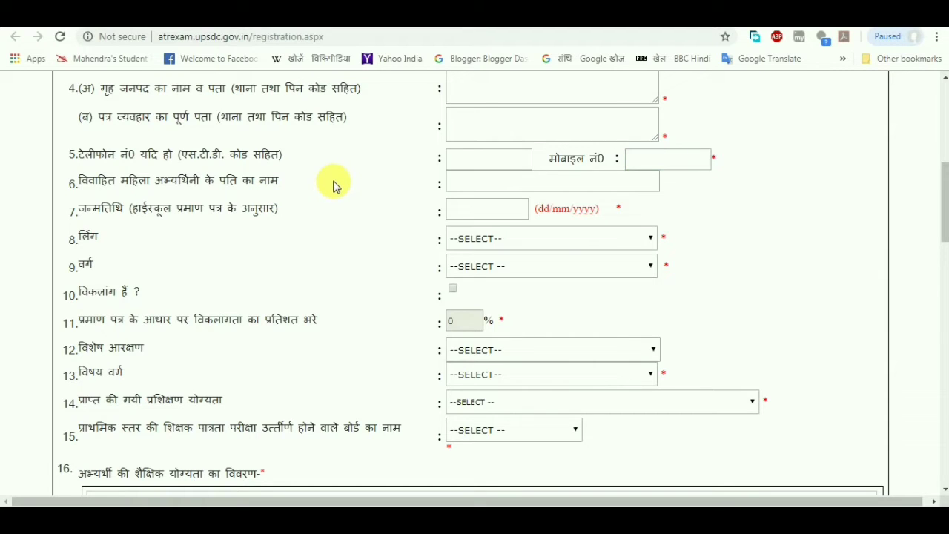
click(479, 185)
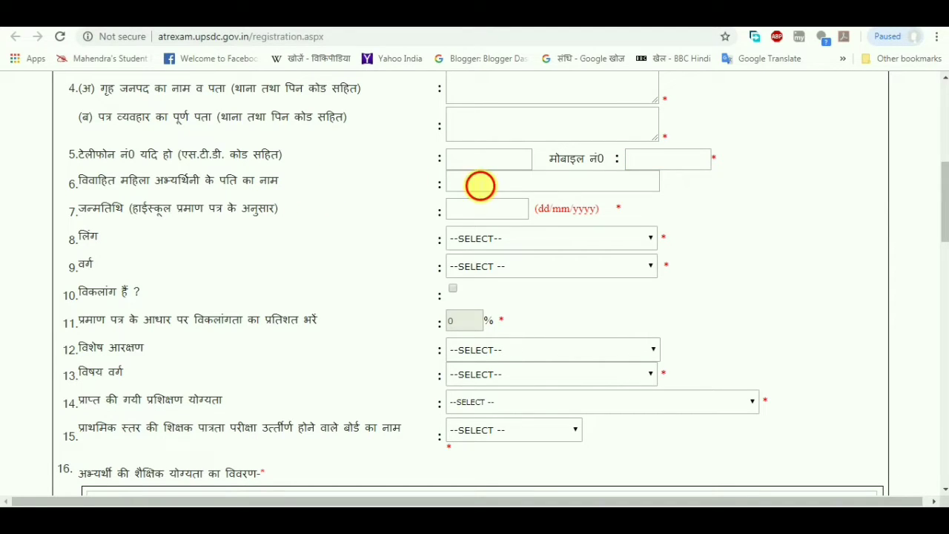
click(306, 194)
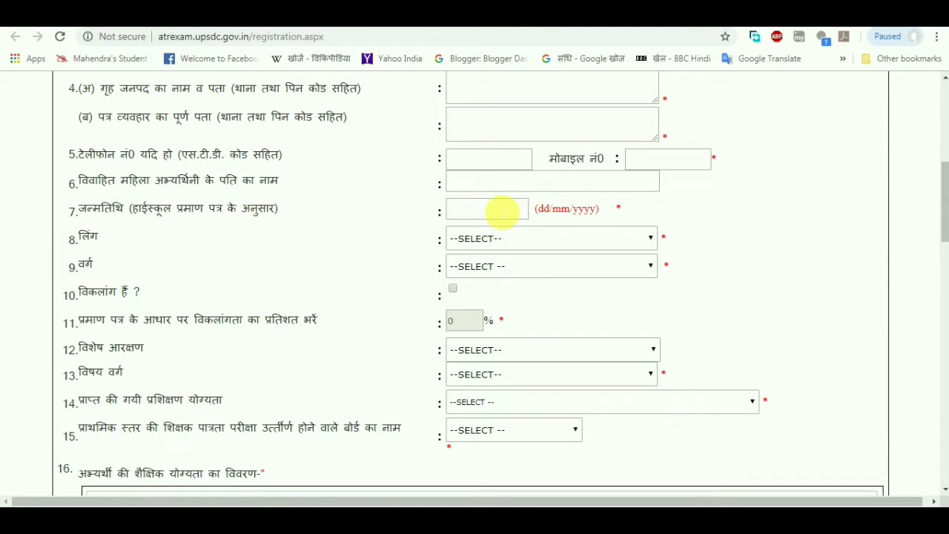
click(502, 212)
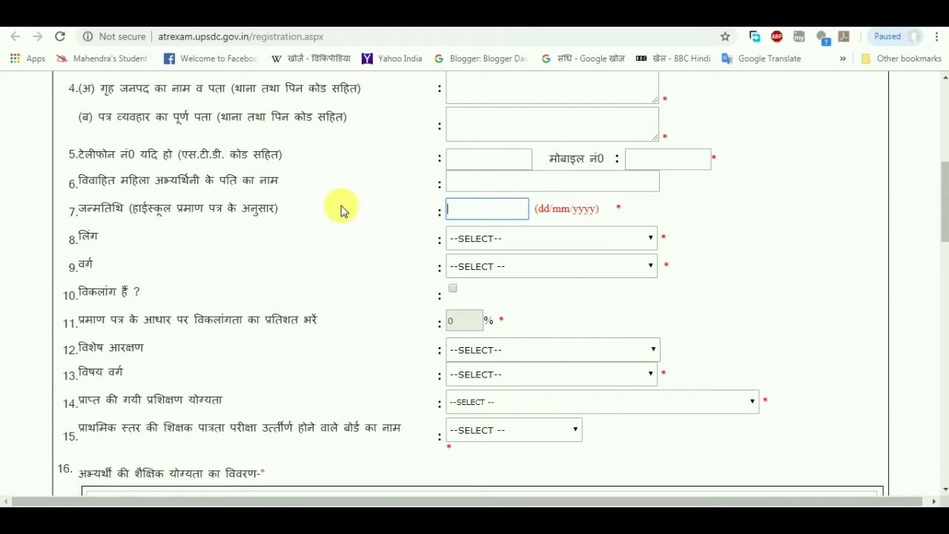
click(275, 207)
Set the candidate's gender (लिंग) to MALE and the category (वर्ग) to GENERAL
scroll(223, 212, down, 1)
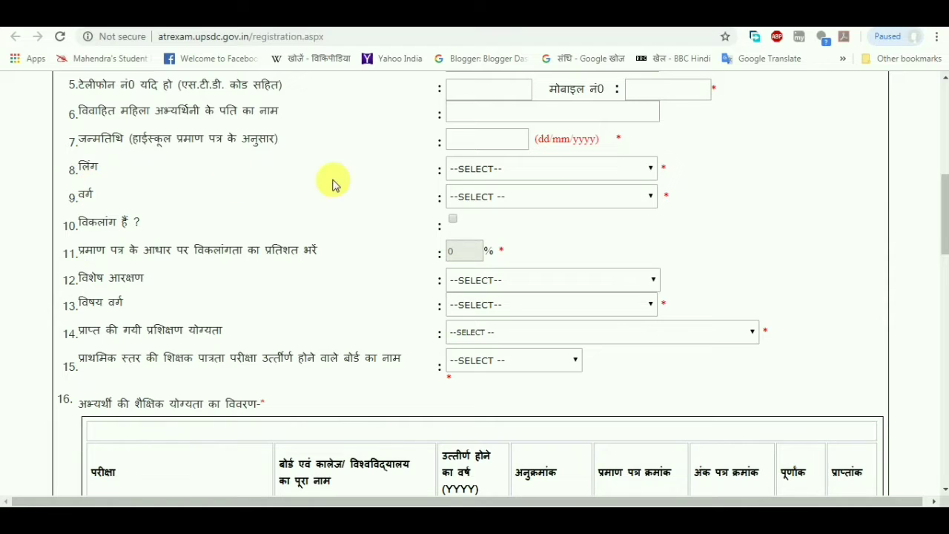
click(494, 170)
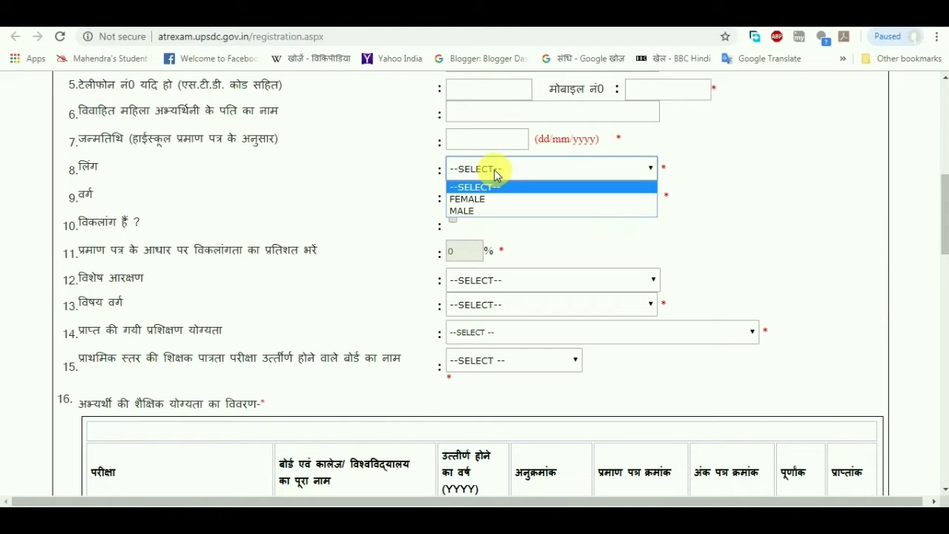
click(497, 212)
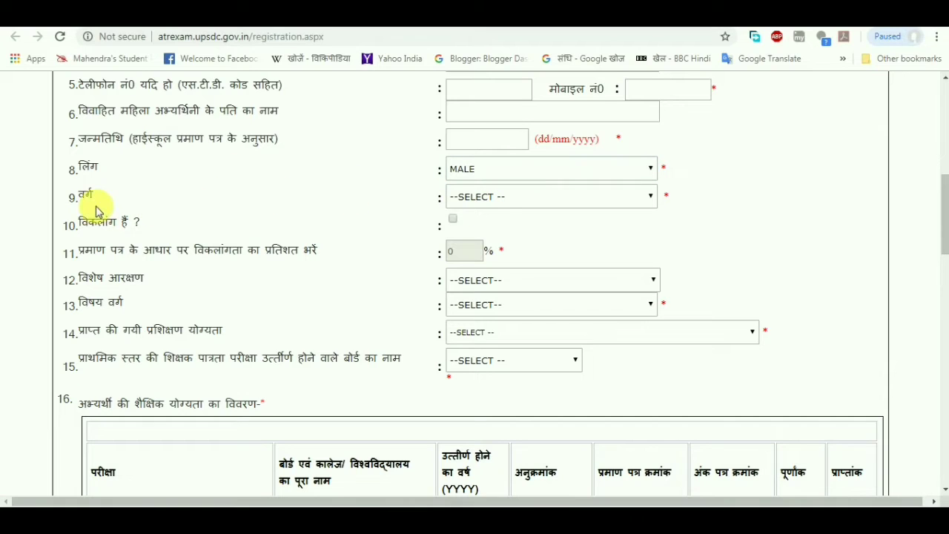
click(545, 193)
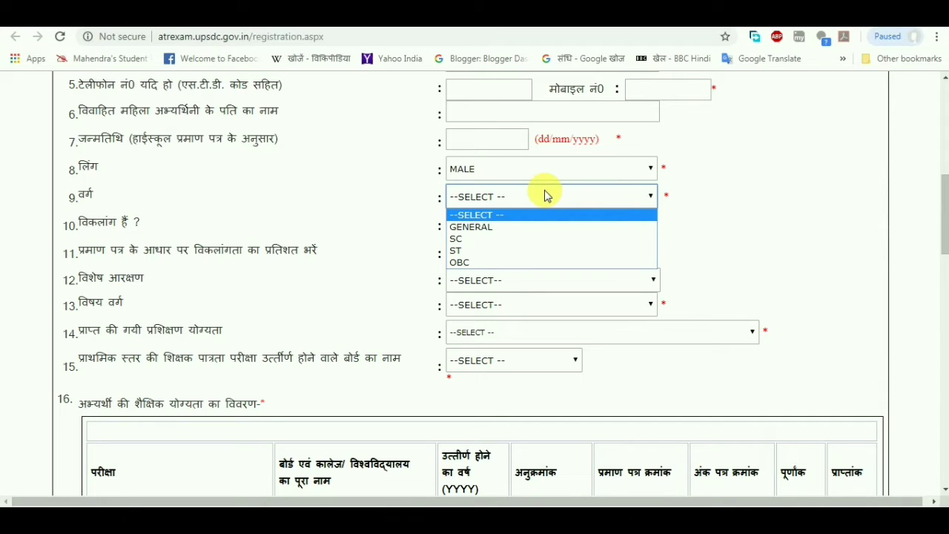
click(530, 227)
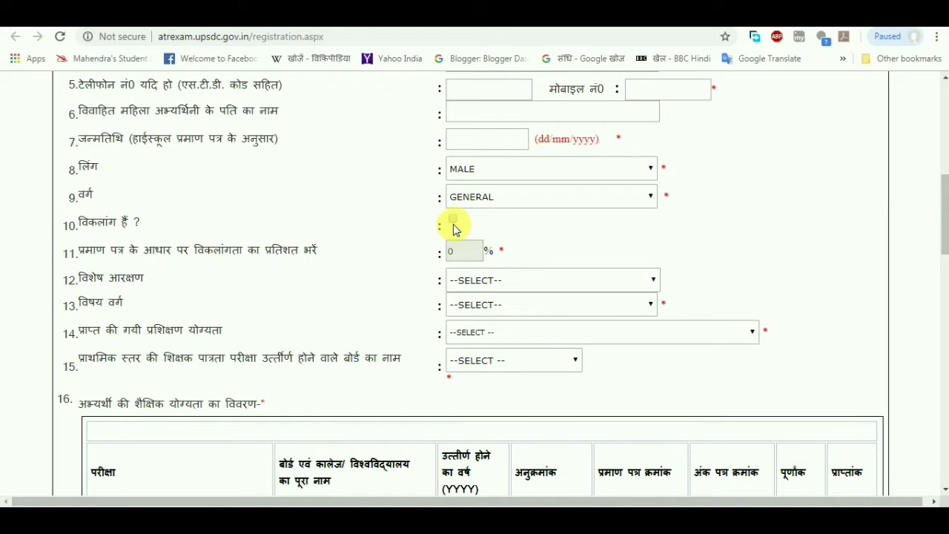
View the available special reservation (विशेष आरक्षण) options without choosing one
scroll(272, 255, down, 1)
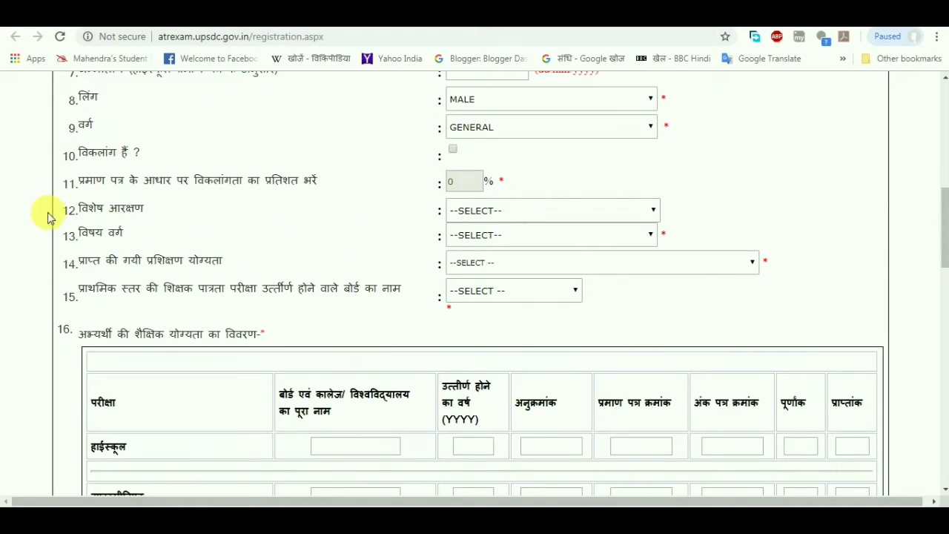
click(491, 214)
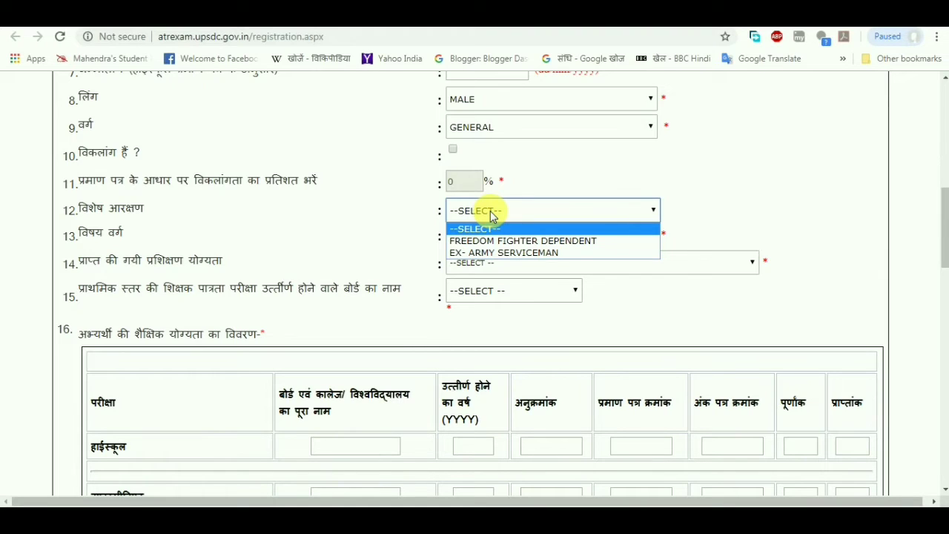
click(491, 211)
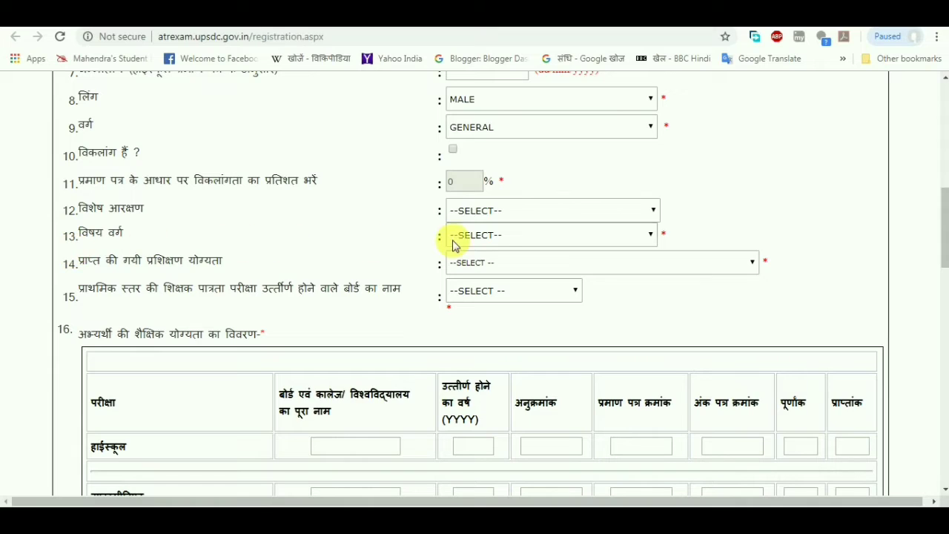
Set the subject group (विषय वर्ग) in item 13 to SCIENCE
click(502, 235)
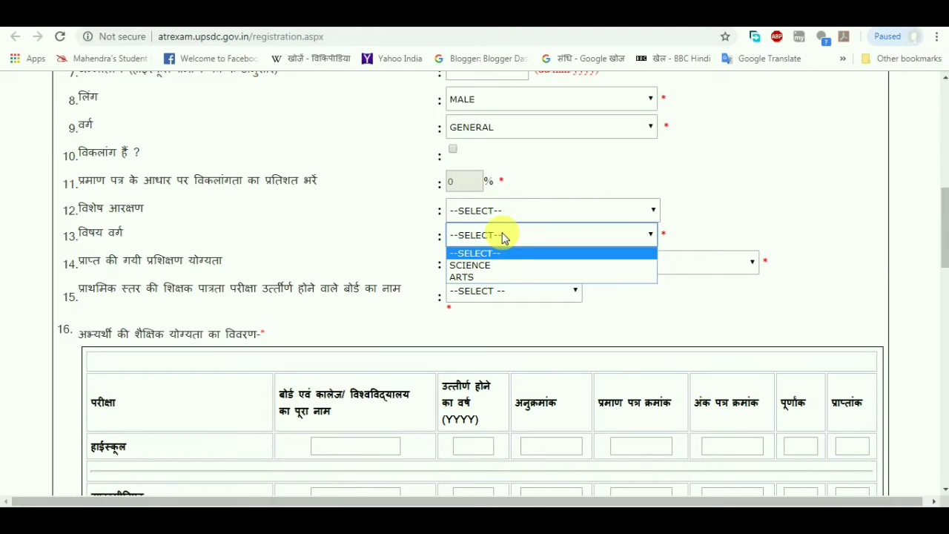
click(515, 269)
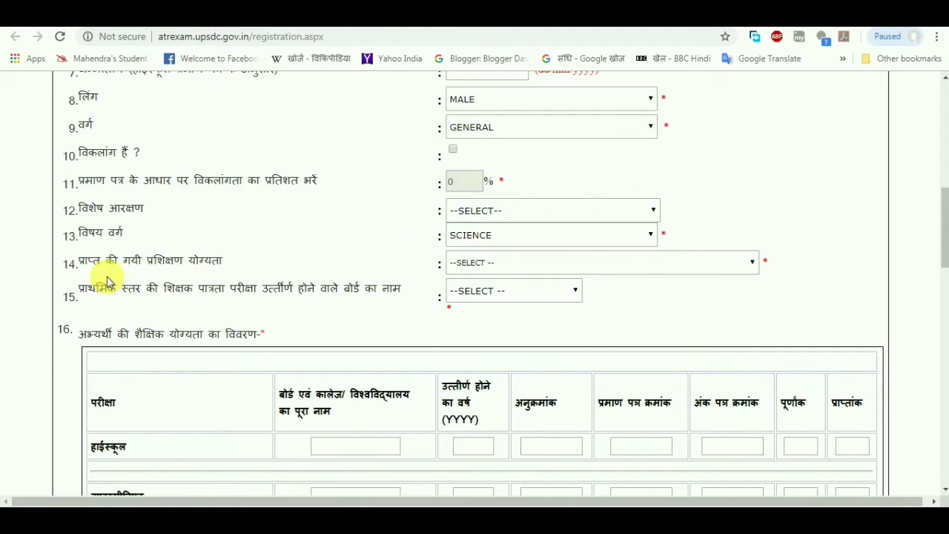
scroll(402, 274, down, 1)
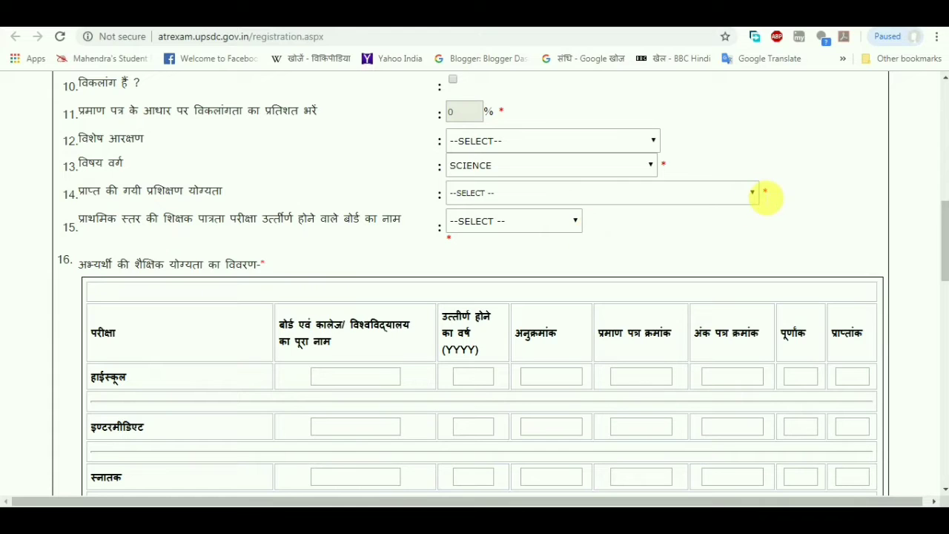
Set the training qualification in item 14 to option 8 (बी0एड0) and the teacher eligibility test board in item 15 to PRIMARY UPTET
click(756, 194)
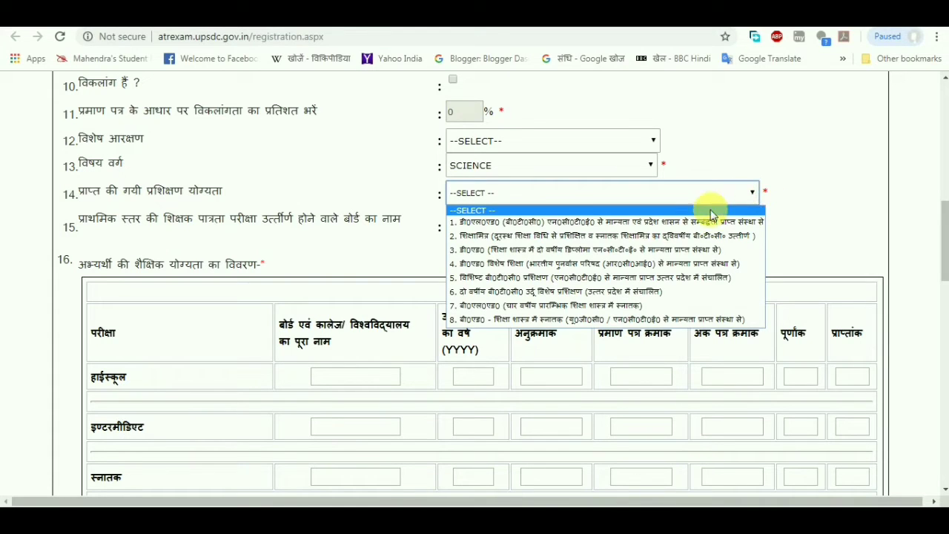
click(667, 320)
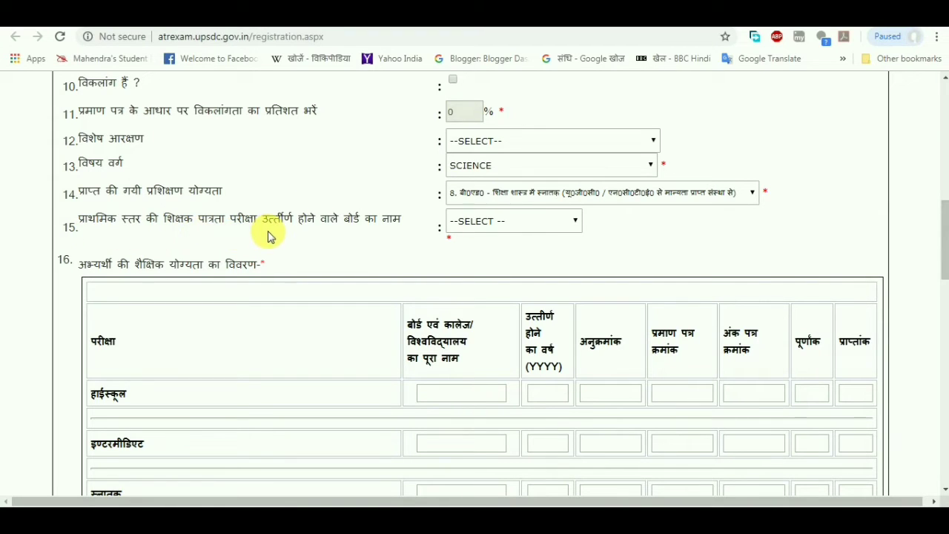
click(517, 223)
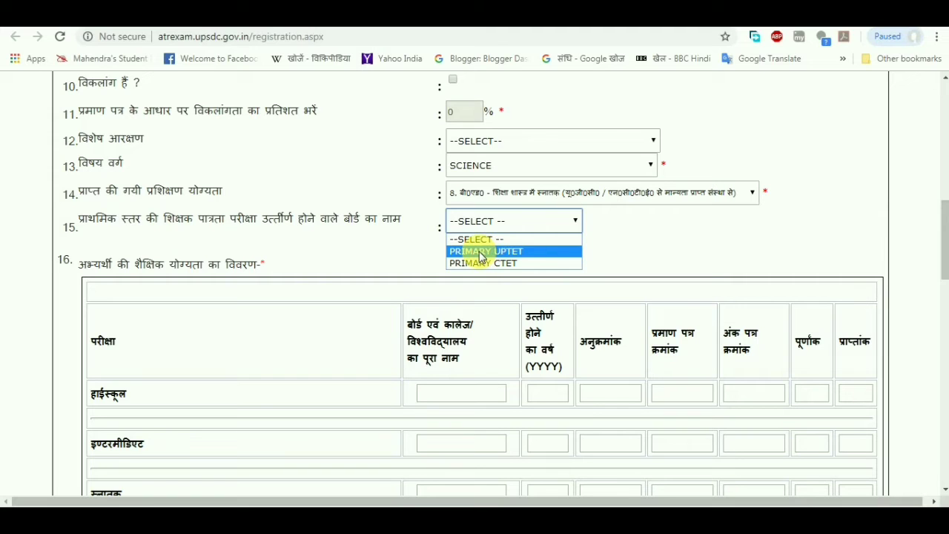
click(528, 250)
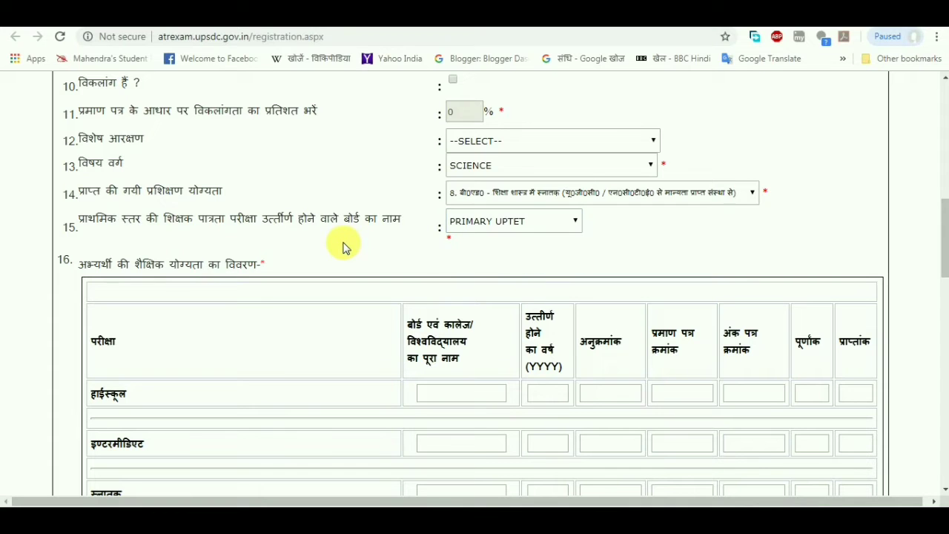
Examine the high school, intermediate and graduation rows of the educational qualification table in item 16, leaving their fields empty
scroll(341, 235, down, 3)
scroll(343, 235, up, 1)
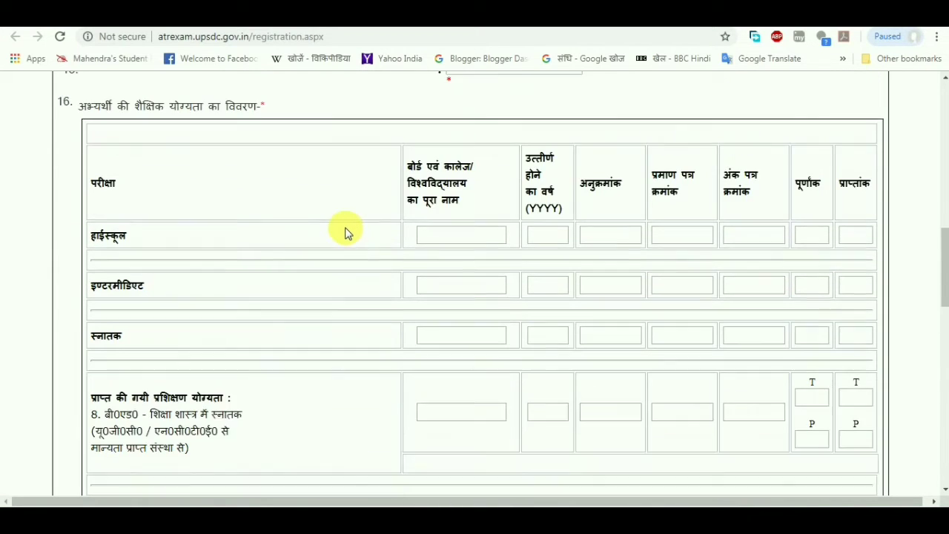
scroll(348, 230, down, 2)
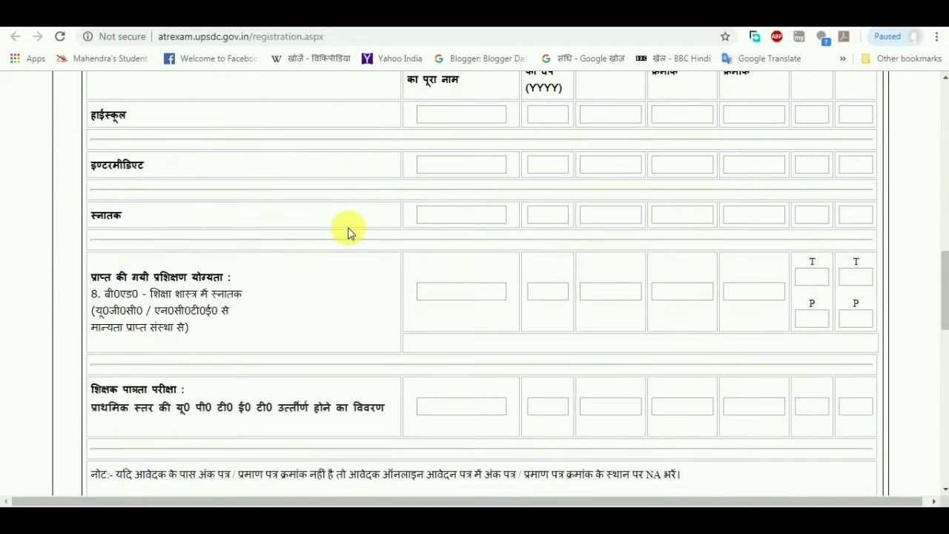
scroll(330, 233, up, 2)
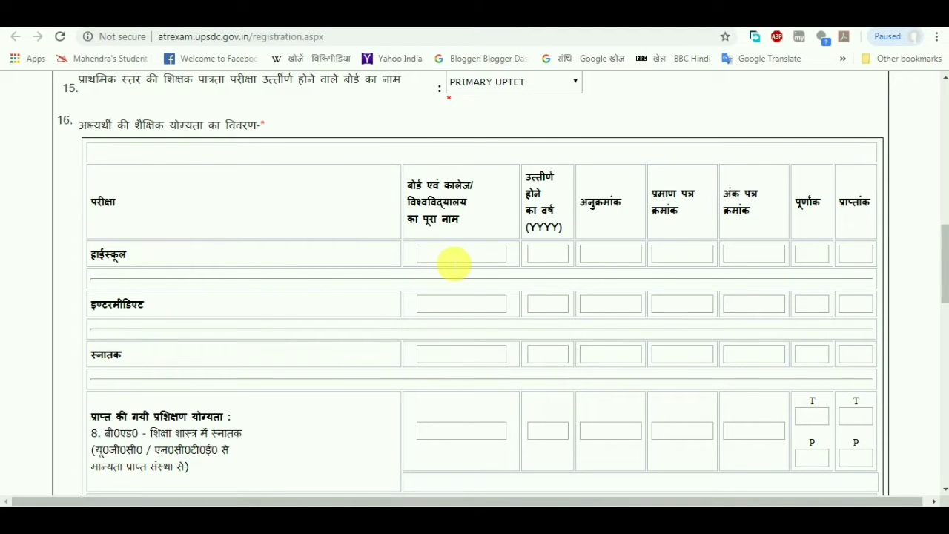
click(454, 263)
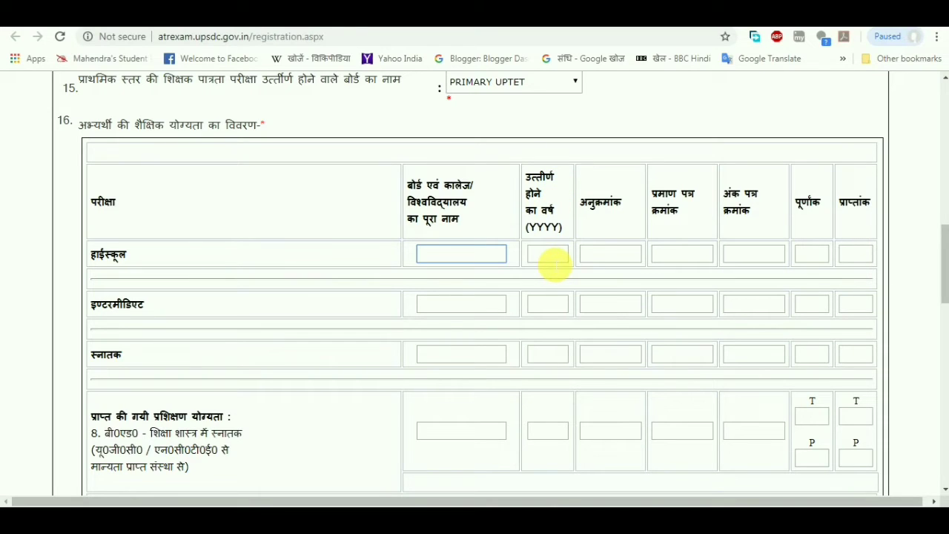
click(605, 226)
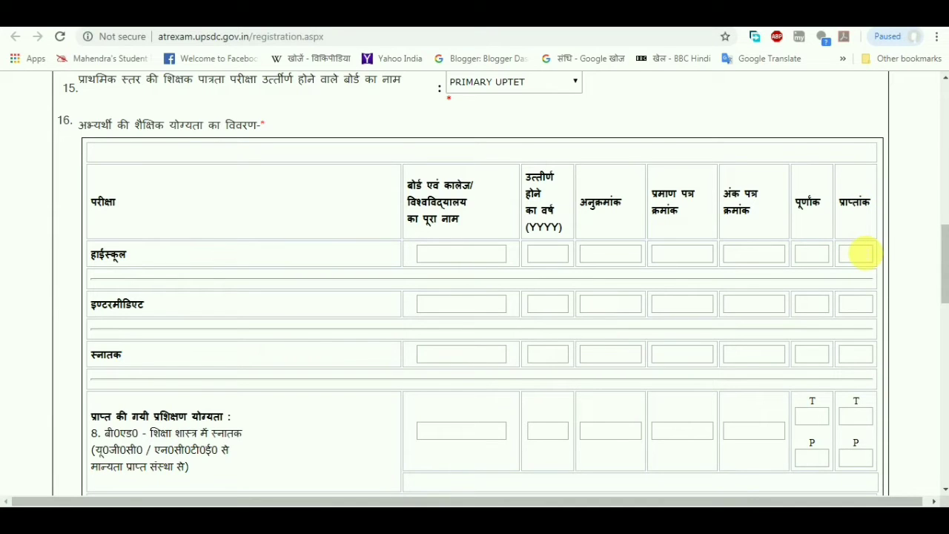
scroll(197, 264, down, 1)
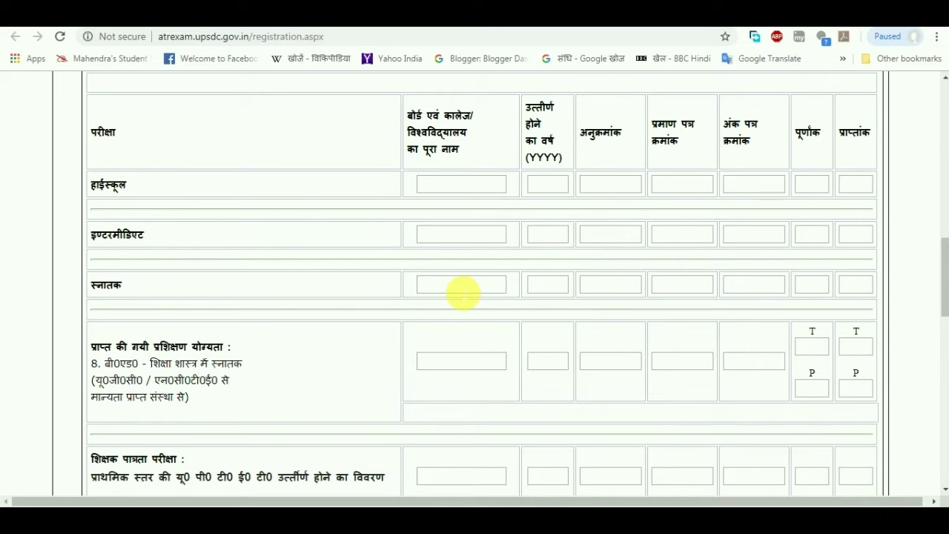
click(445, 287)
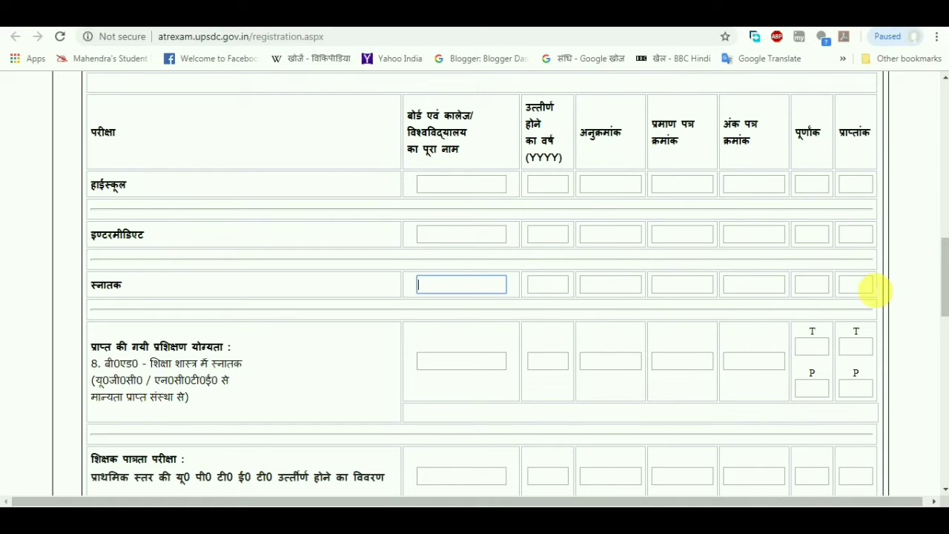
Examine the training qualification row for बी0एड0, including its separate theory and practical marks fields, without entering anything
scroll(275, 296, down, 2)
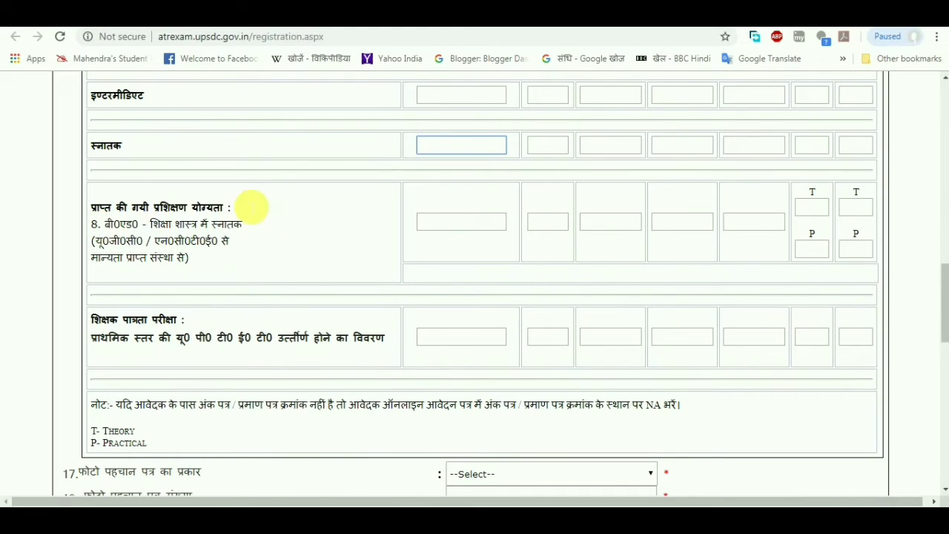
scroll(311, 256, up, 1)
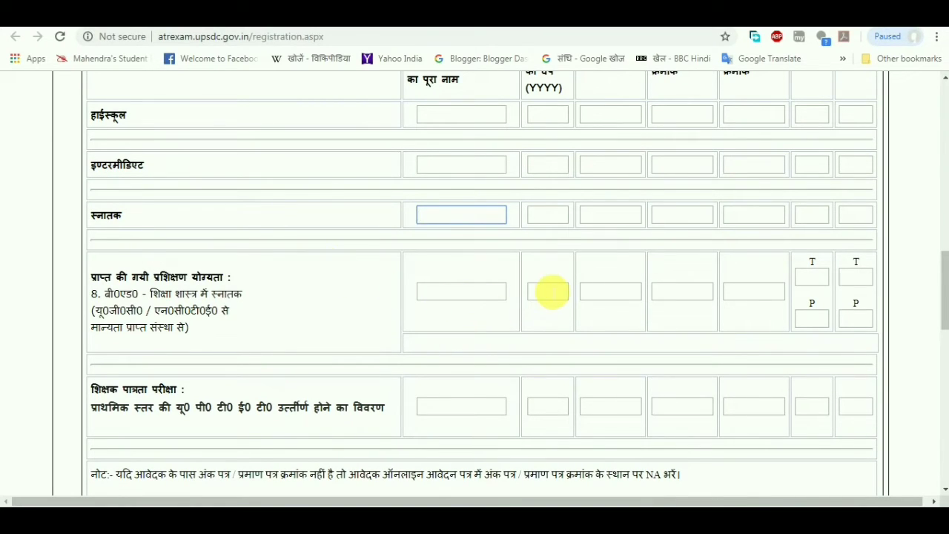
scroll(604, 302, up, 2)
scroll(608, 310, down, 2)
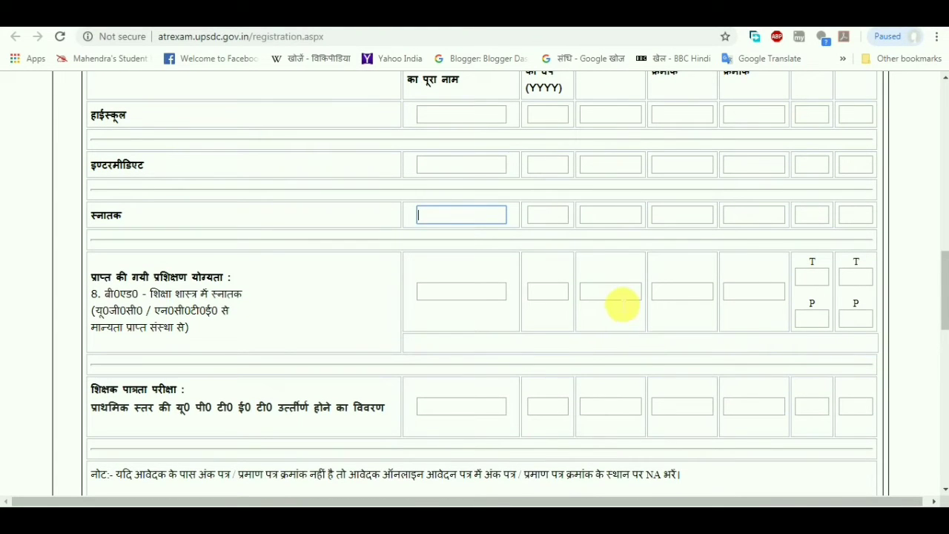
scroll(673, 305, up, 1)
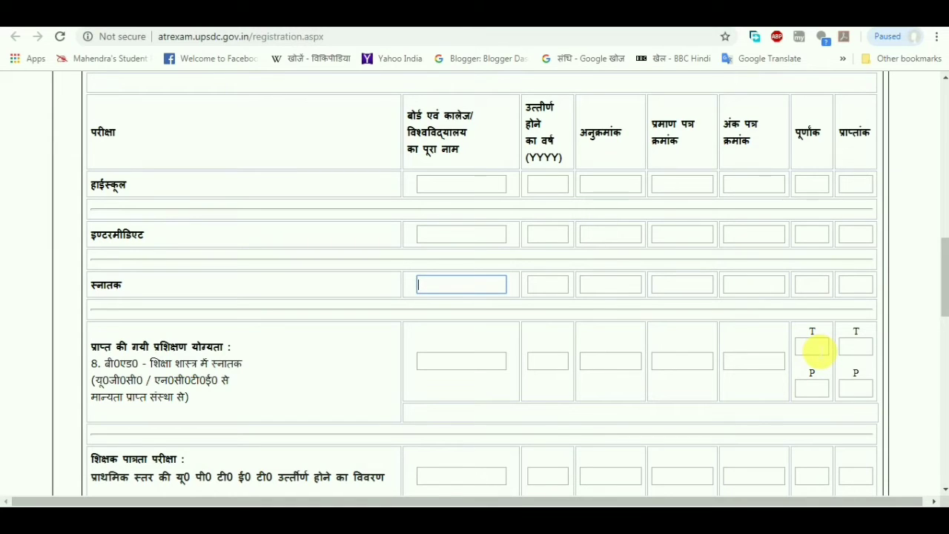
click(860, 347)
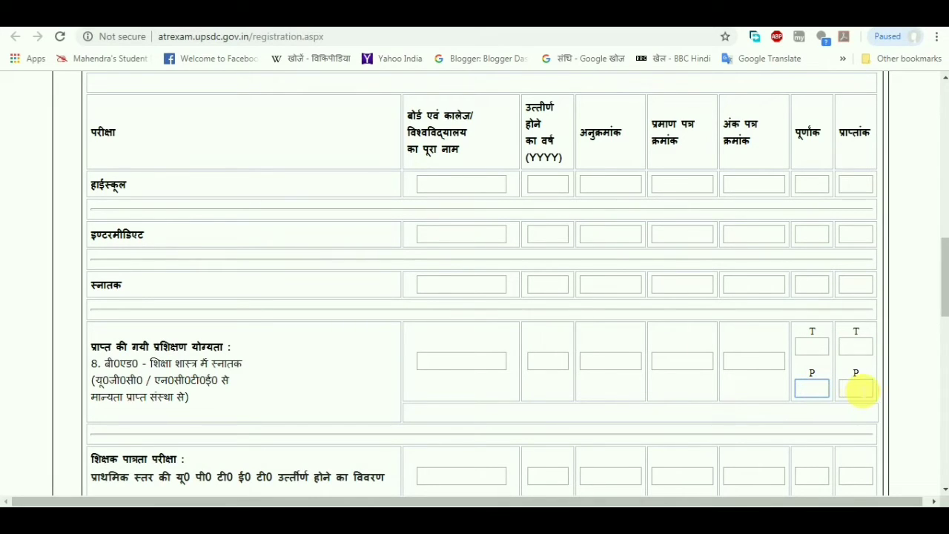
click(858, 389)
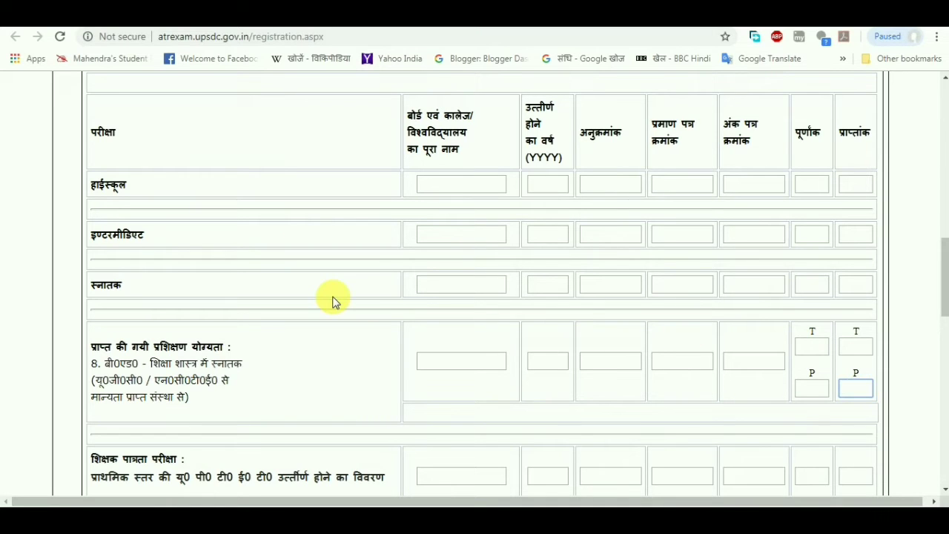
Change the training qualification in item 14 to option 1, डी0एल0एड0 (बी0टी0सी0), and view its row in the education table
scroll(333, 298, up, 4)
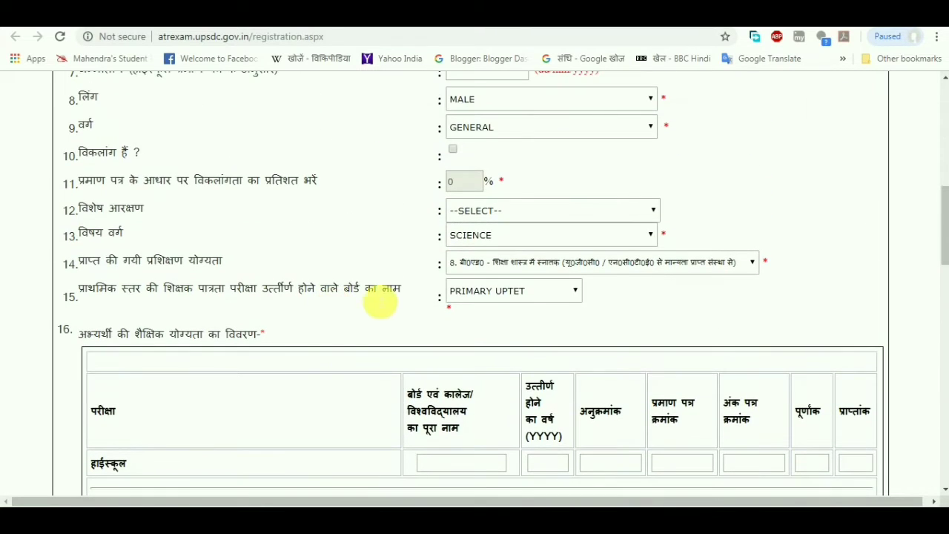
click(707, 267)
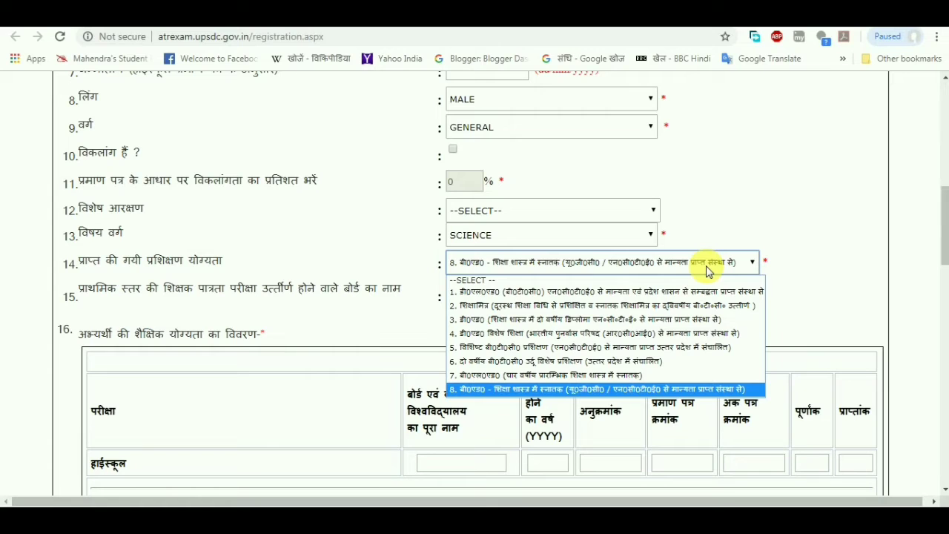
click(705, 292)
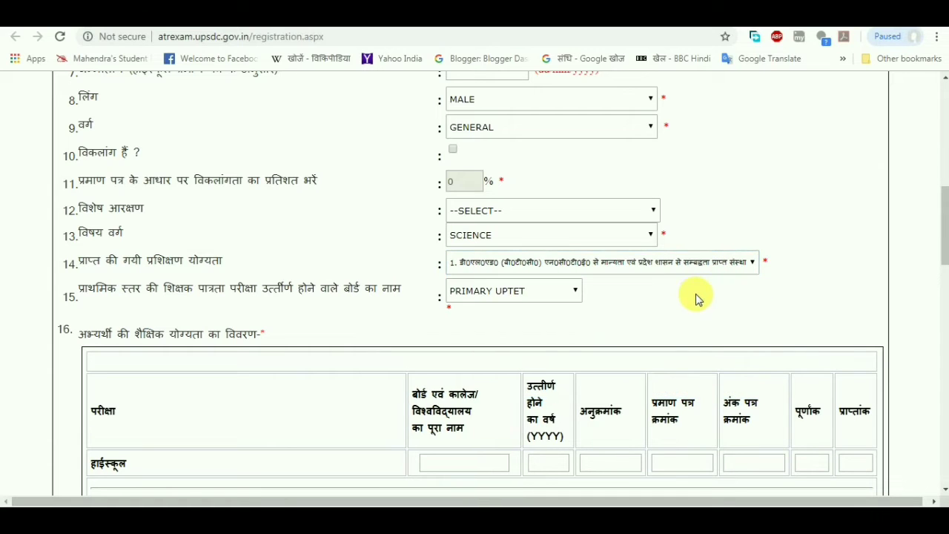
scroll(314, 275, down, 5)
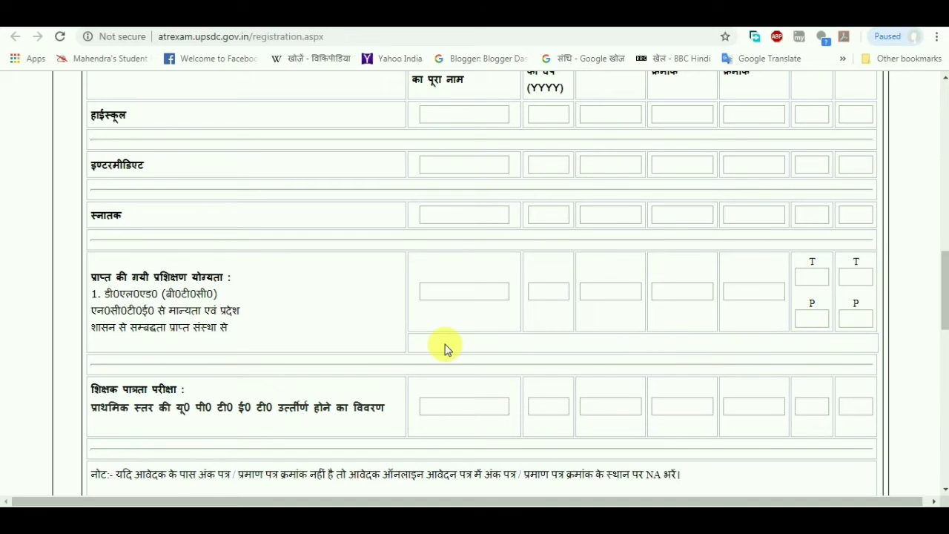
Examine the teacher eligibility test row against the column headings for passing year, roll number, certificate and marksheet numbers, and marks
scroll(334, 280, down, 2)
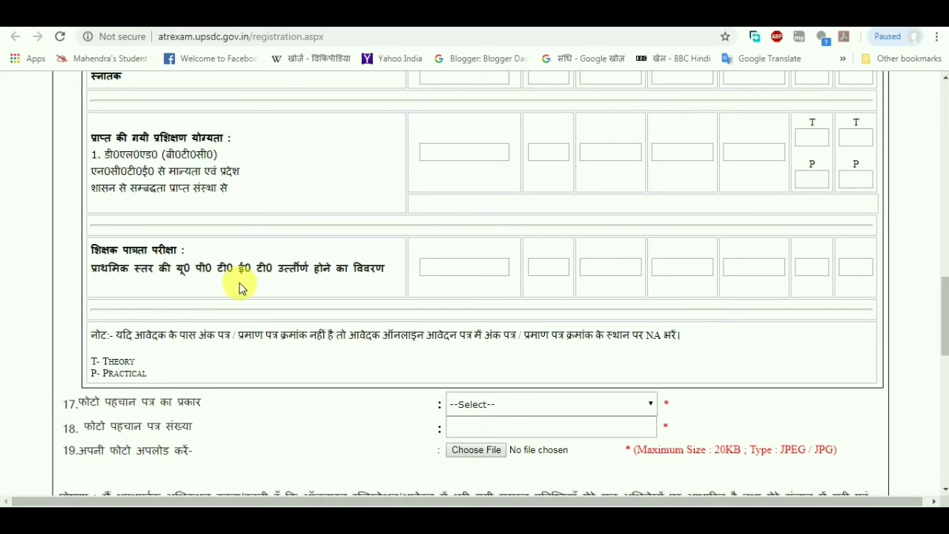
scroll(303, 280, up, 3)
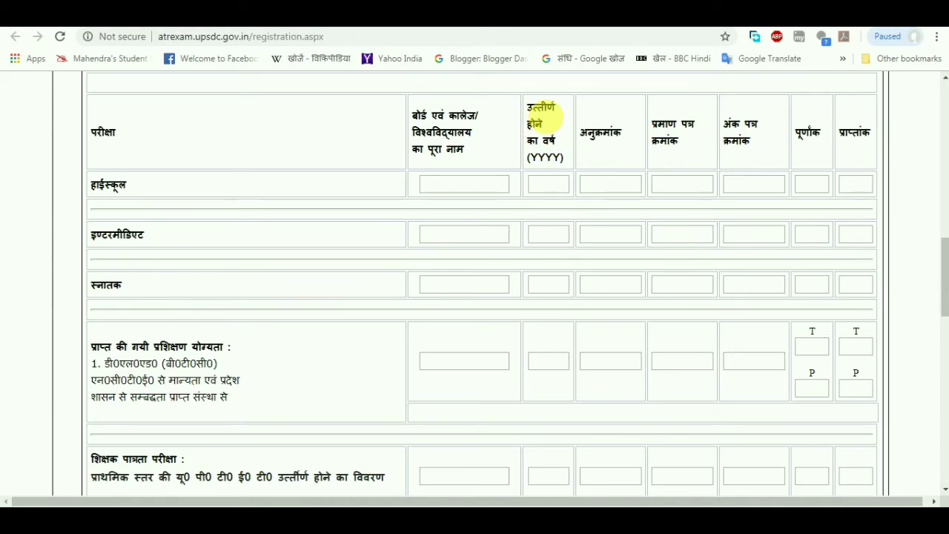
scroll(549, 285, down, 1)
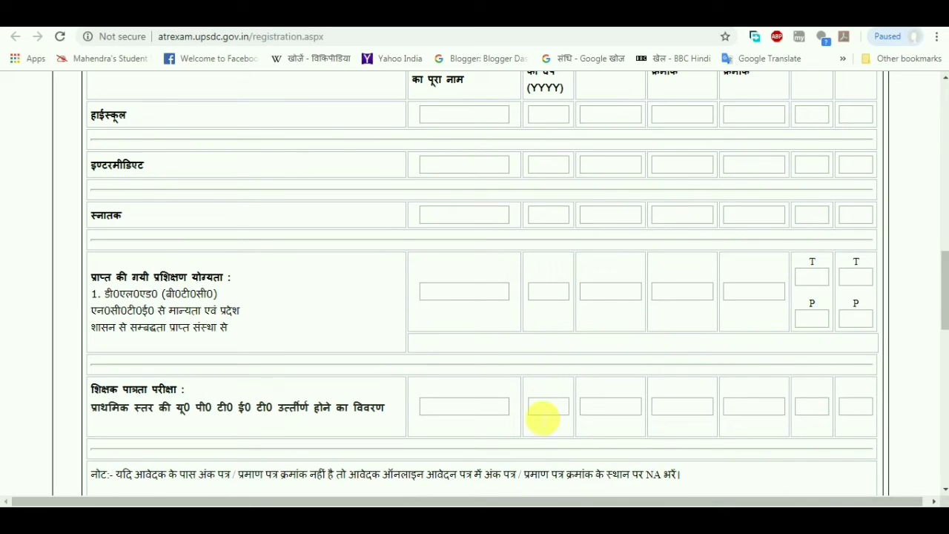
click(550, 408)
scroll(601, 245, up, 2)
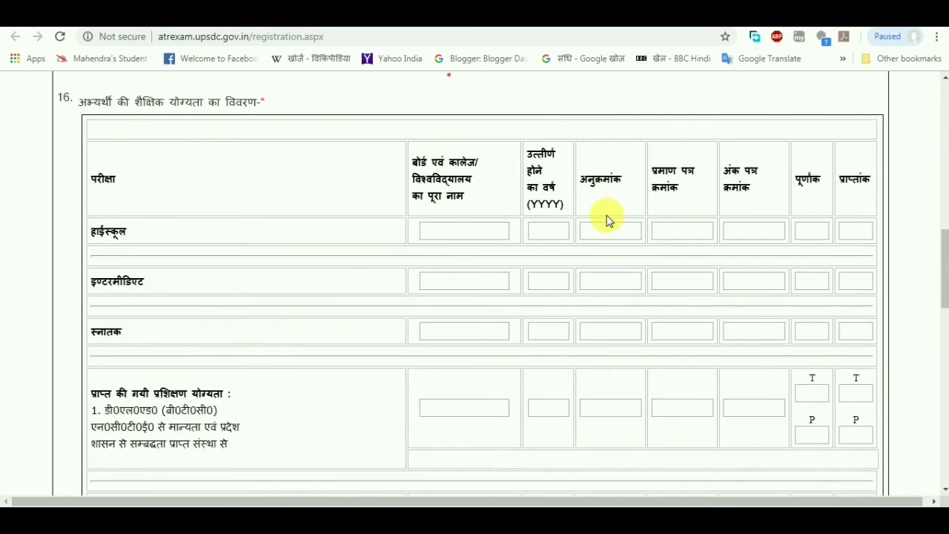
scroll(594, 259, down, 2)
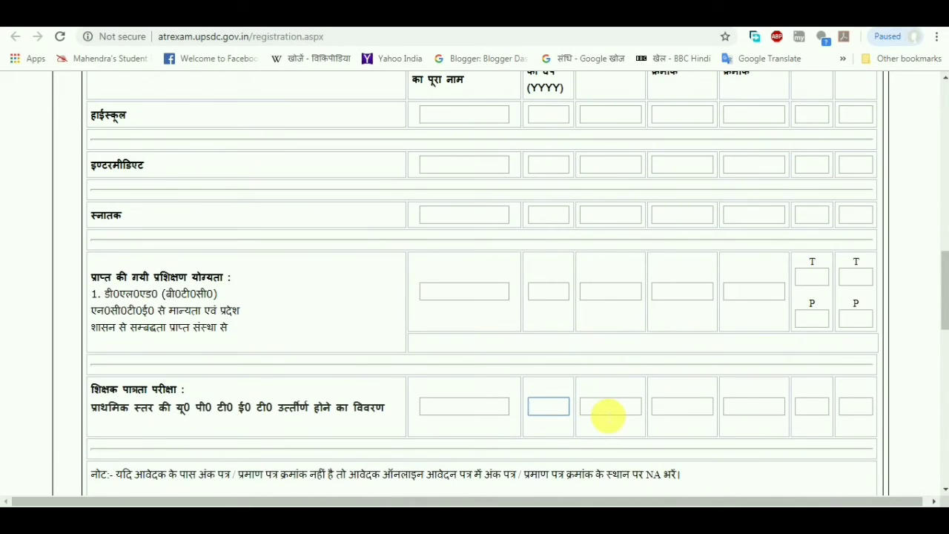
click(608, 406)
scroll(616, 406, up, 1)
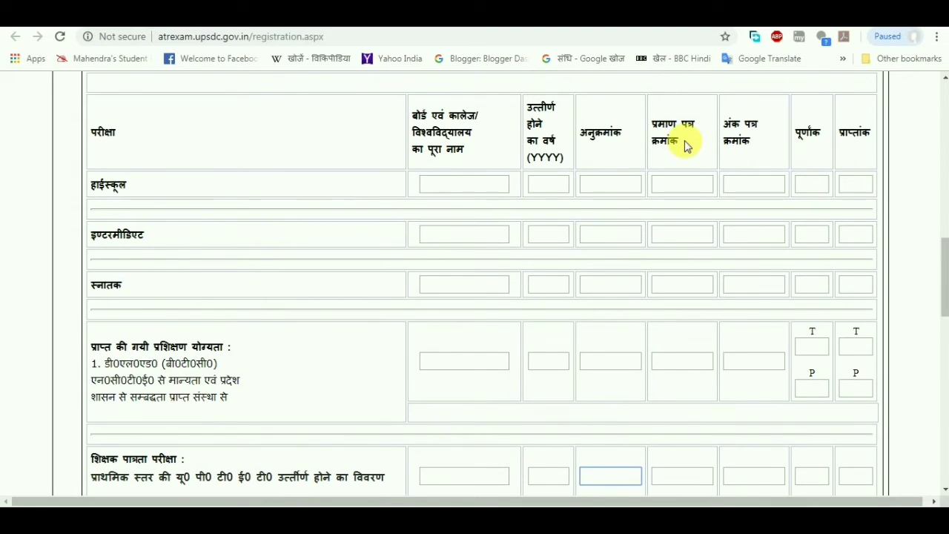
scroll(675, 386, down, 1)
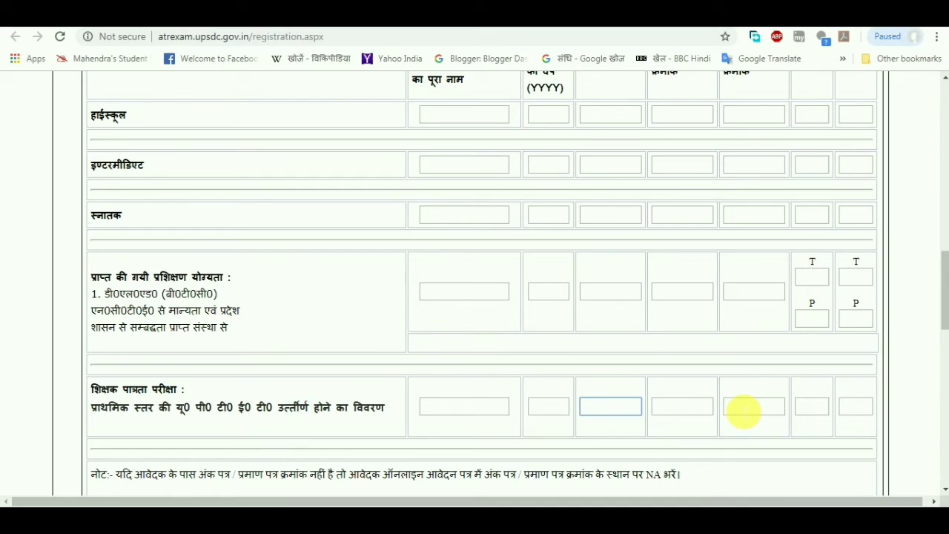
scroll(764, 386, up, 2)
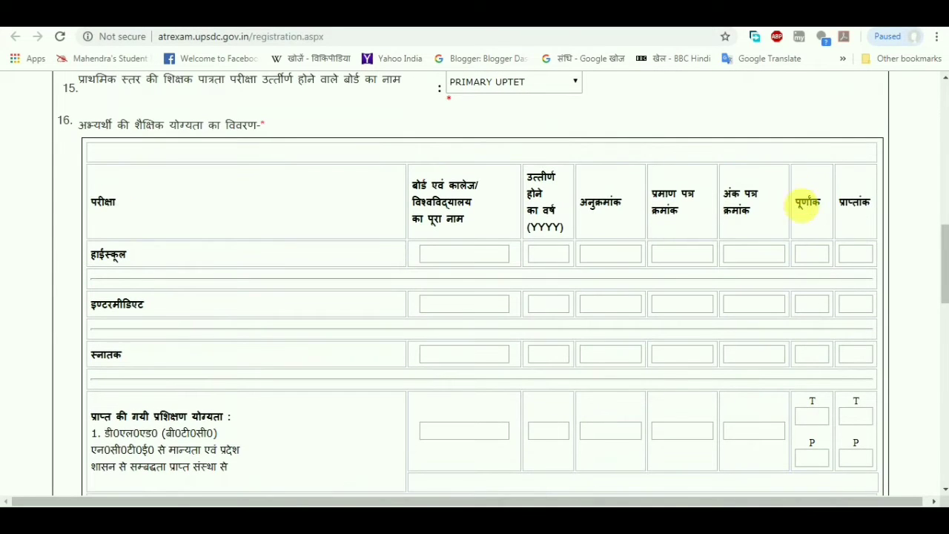
scroll(823, 354, down, 3)
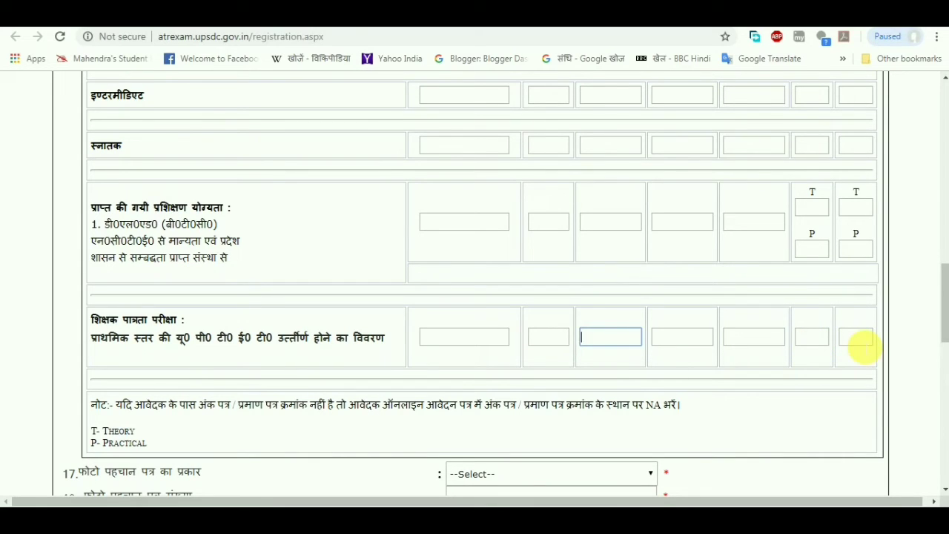
click(861, 344)
scroll(859, 340, down, 2)
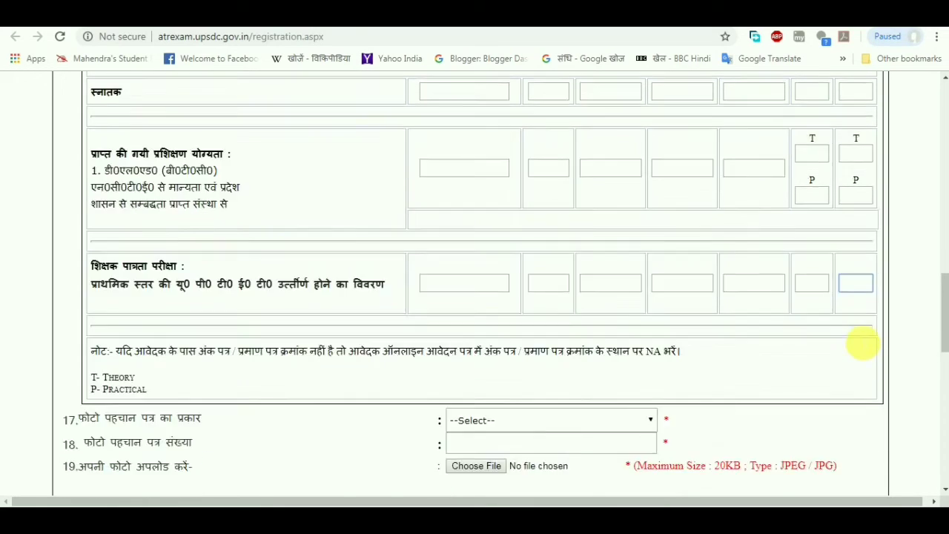
Set the photo ID type in item 17 to PAN CARD and activate the ID number field in item 18
scroll(858, 343, down, 1)
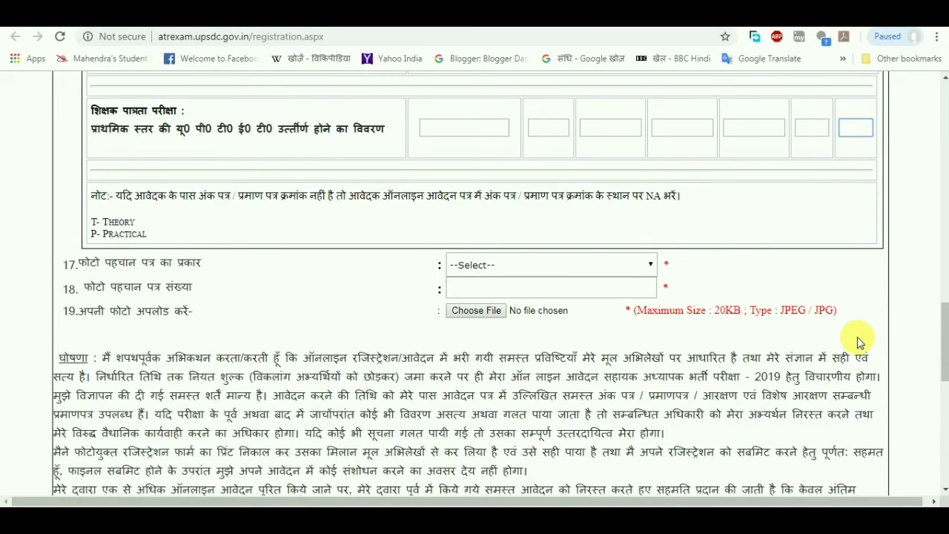
scroll(820, 341, down, 1)
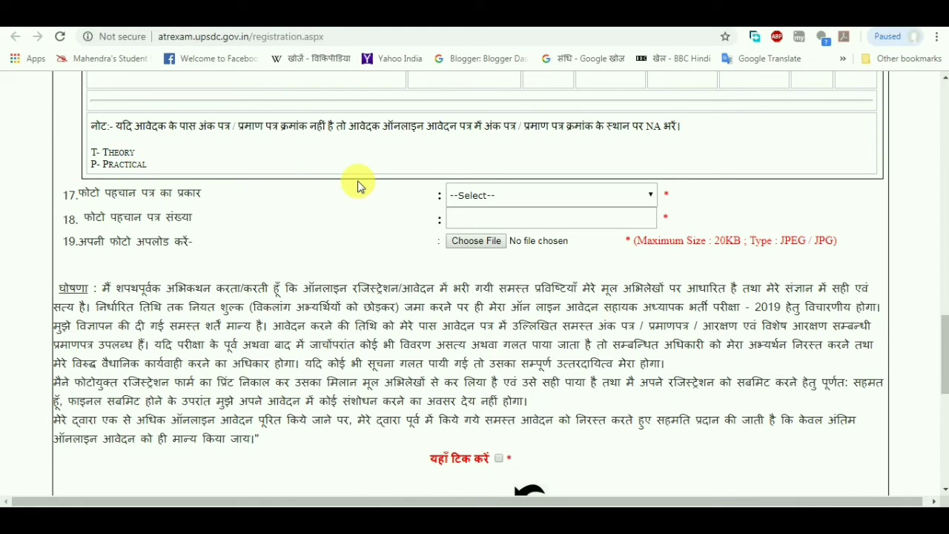
scroll(127, 200, down, 1)
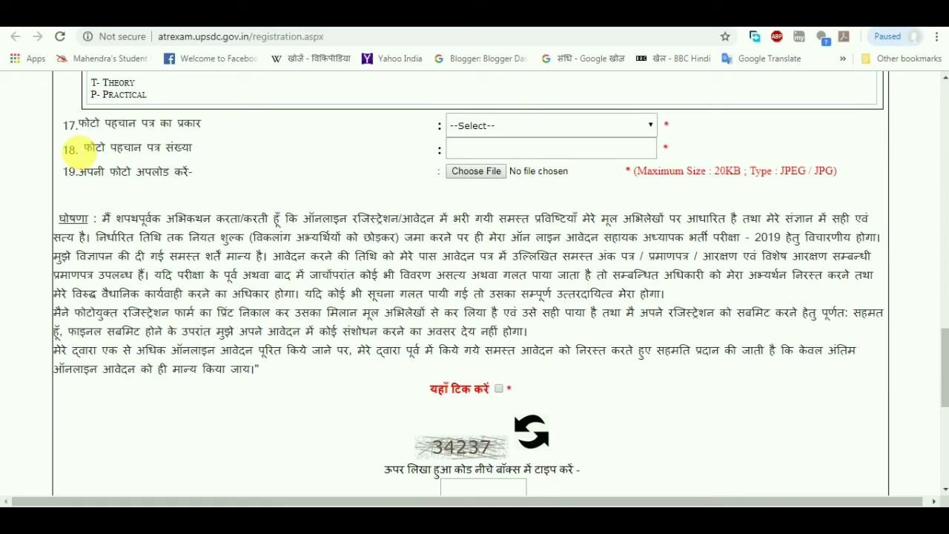
click(610, 124)
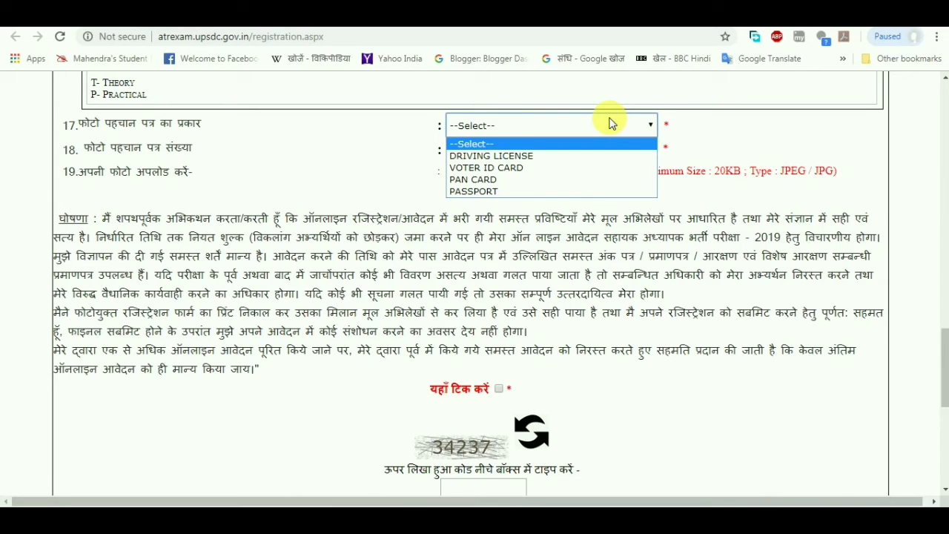
click(567, 179)
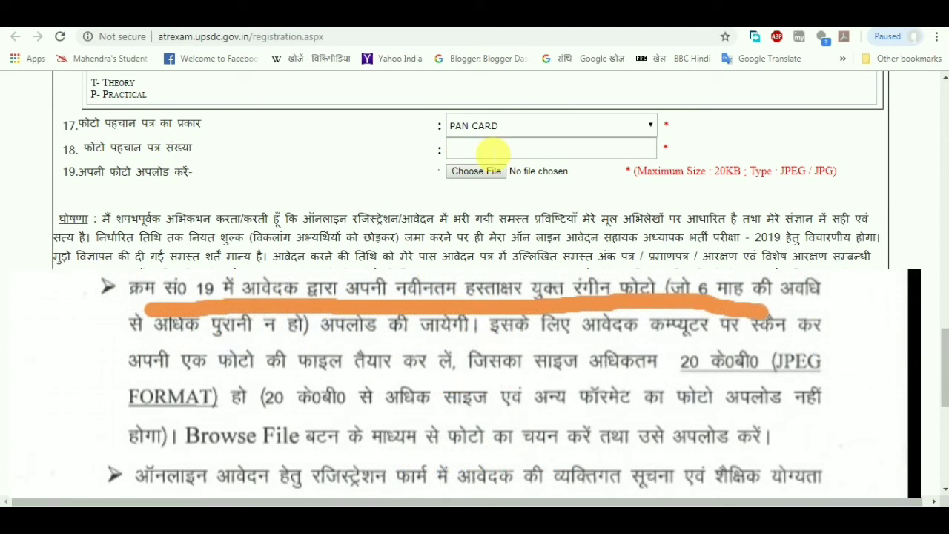
click(475, 151)
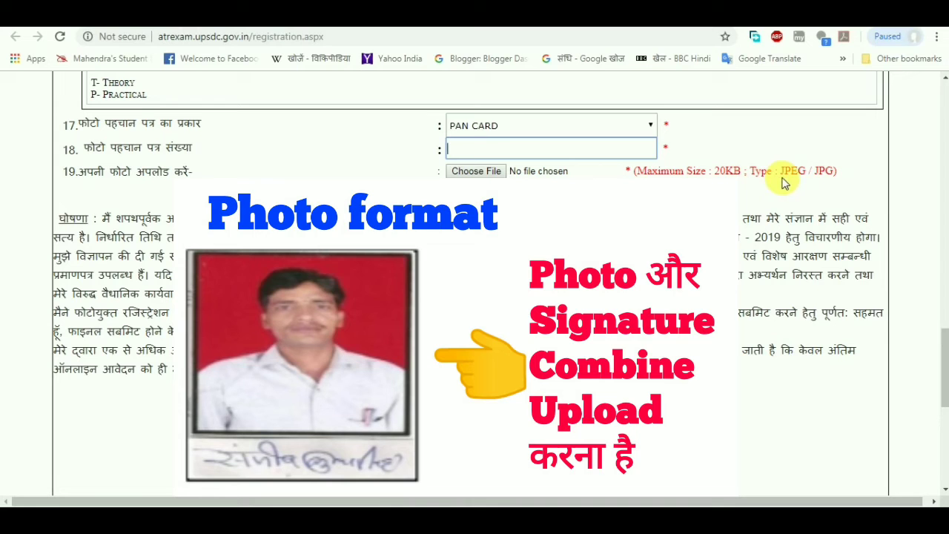
Tick the required agreement checkbox beneath the declaration
scroll(785, 184, down, 1)
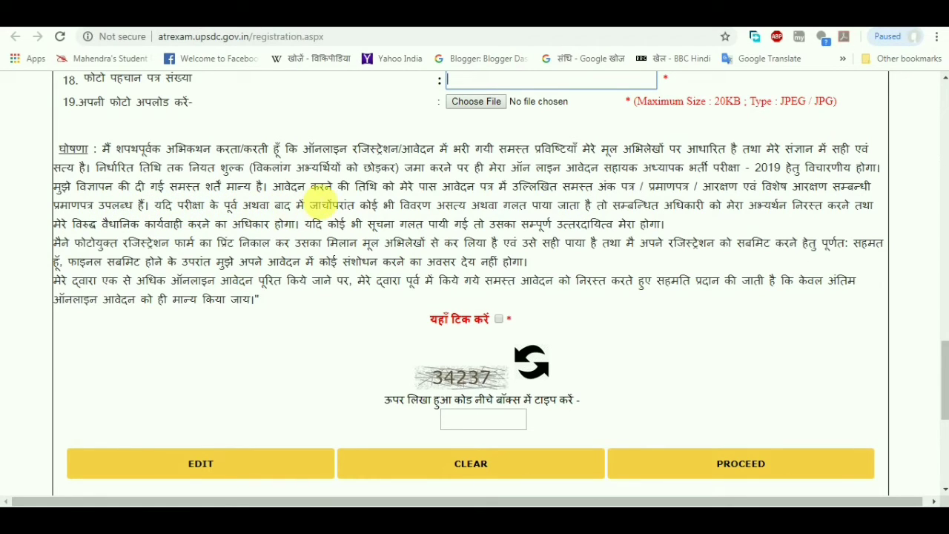
scroll(764, 244, down, 2)
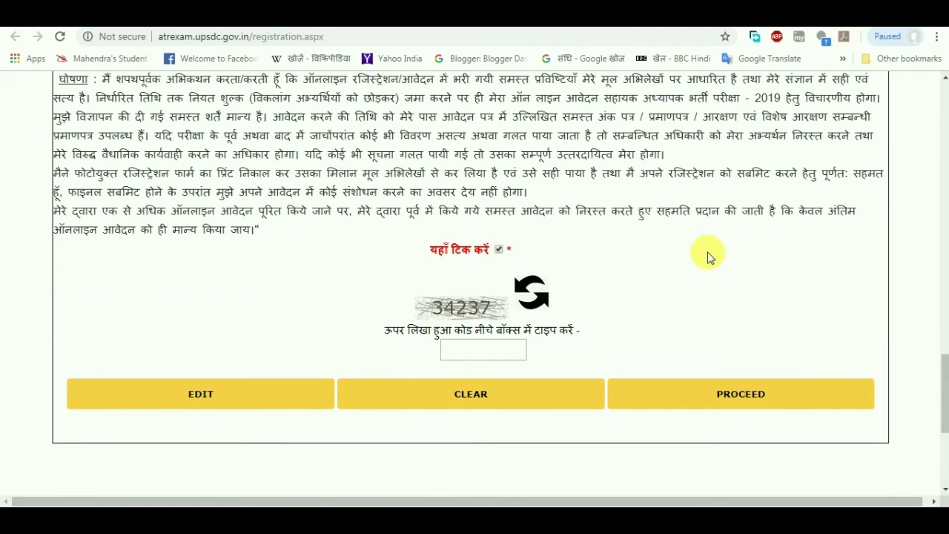
Review the registration form from the instructions and applied district through the personal and education fields down to the declaration
scroll(701, 253, up, 4)
scroll(701, 253, up, 10)
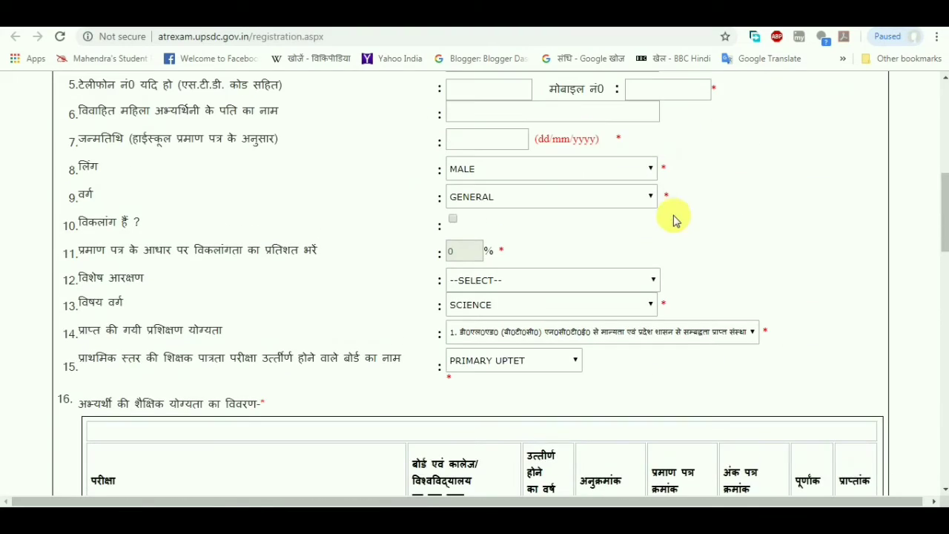
scroll(656, 182, up, 4)
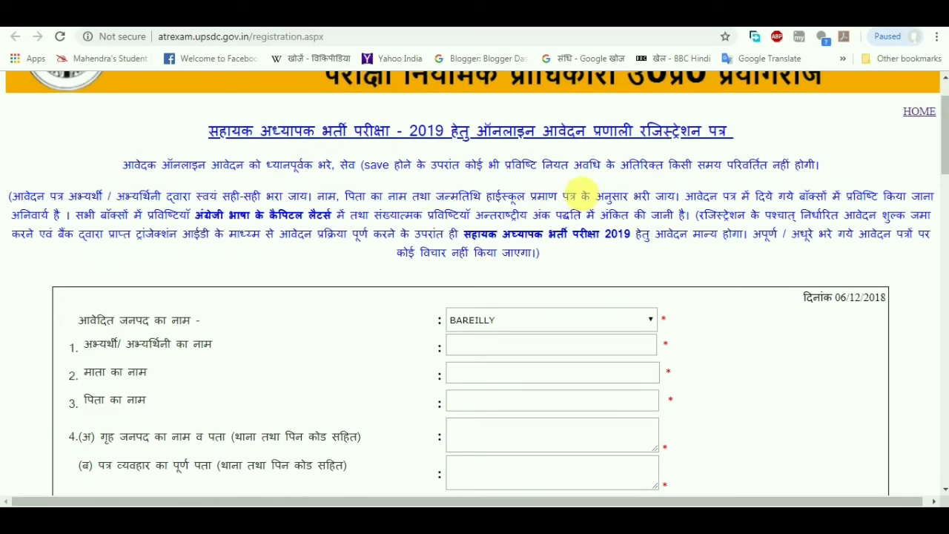
scroll(460, 200, down, 1)
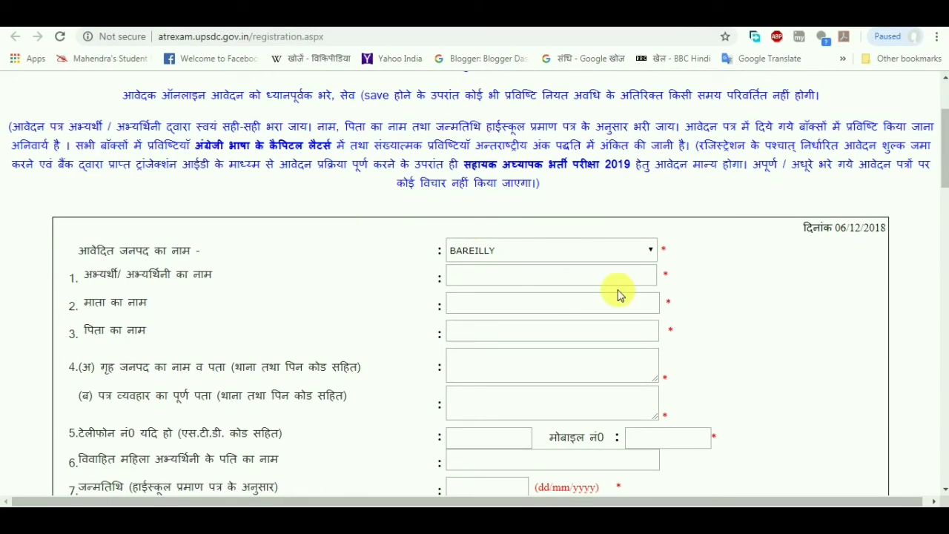
scroll(701, 271, down, 5)
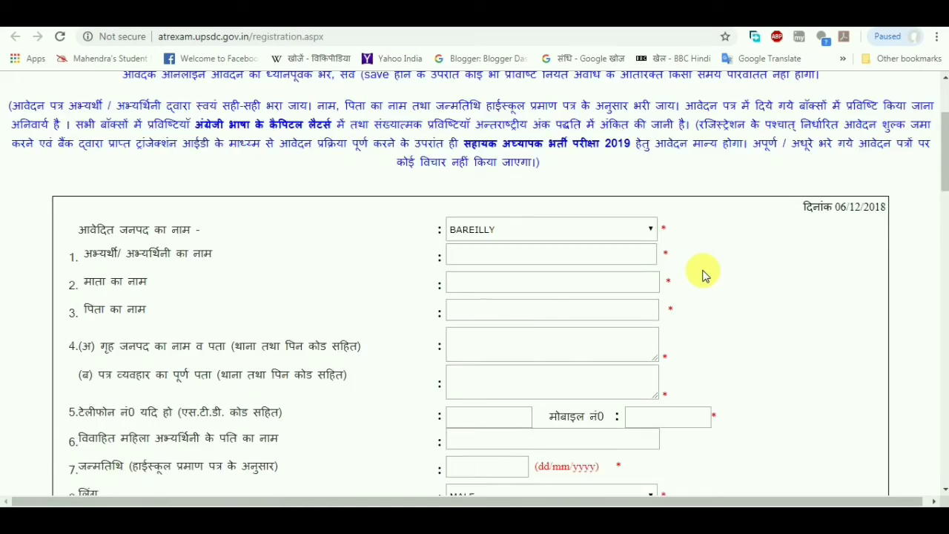
scroll(705, 271, down, 11)
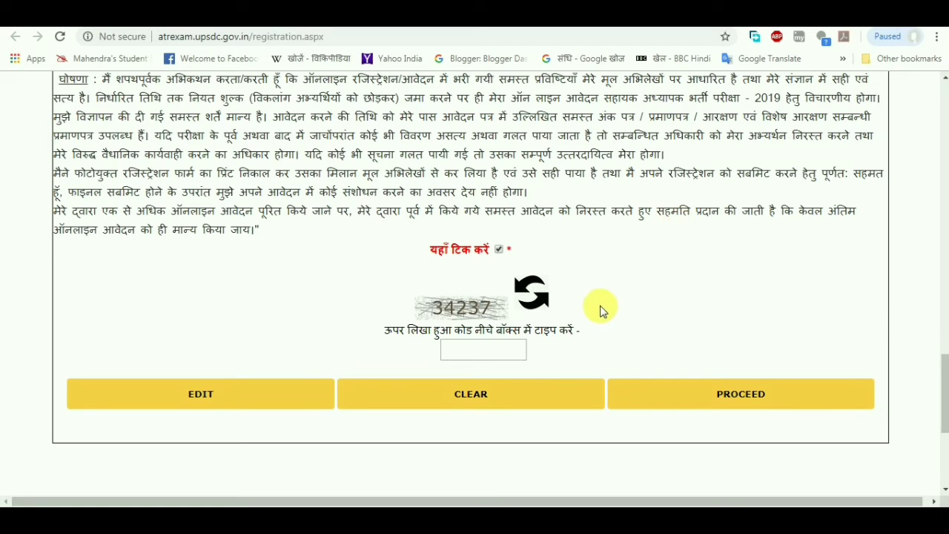
Load a new captcha image and activate the code entry box below it
click(534, 303)
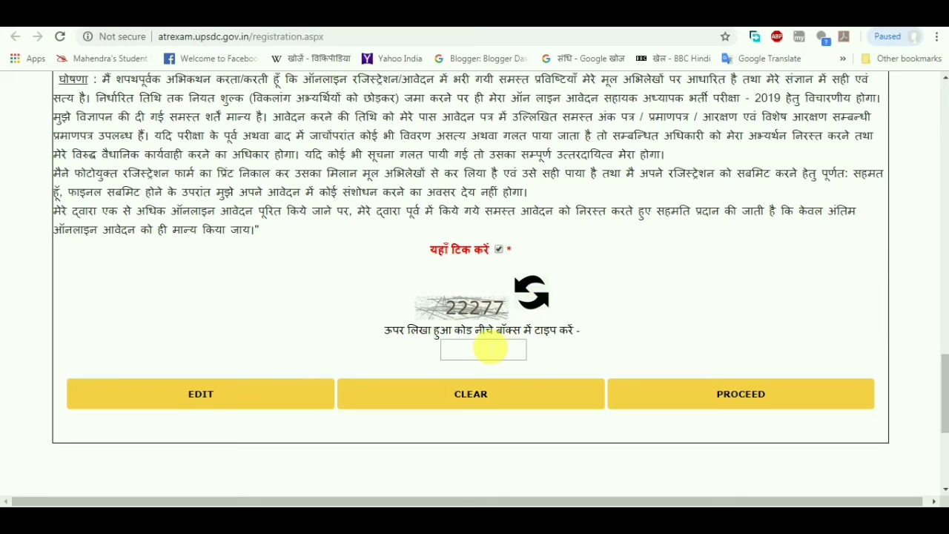
click(477, 352)
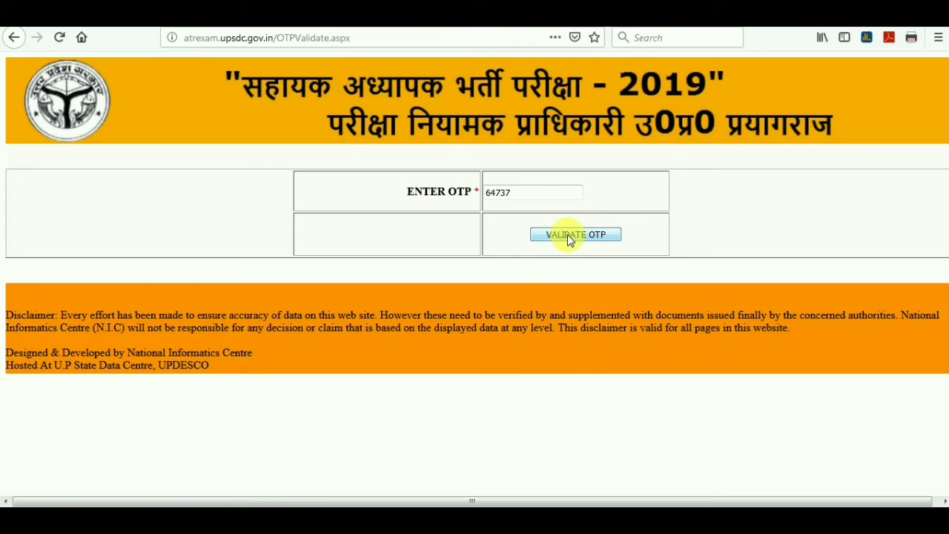
Submit the entered OTP for validation and look through the registration view page
click(575, 235)
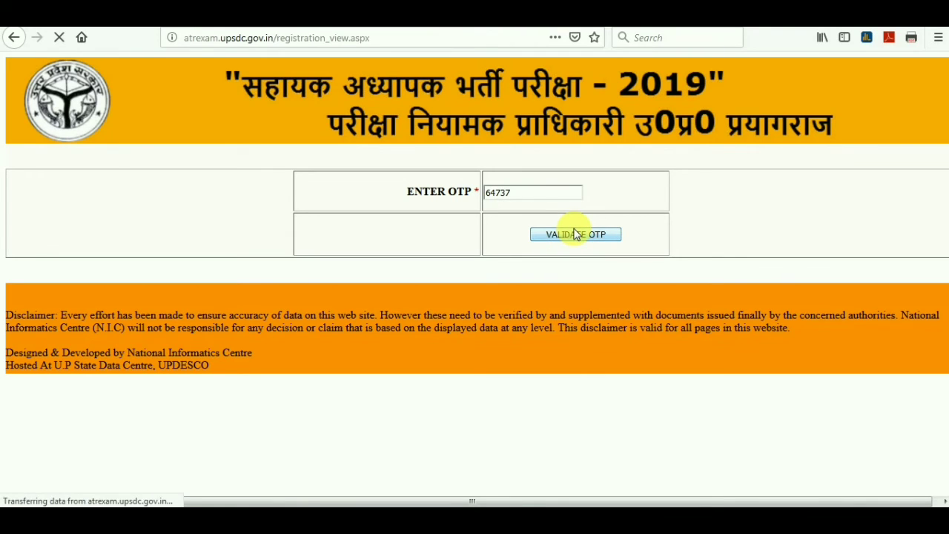
scroll(481, 140, down, 10)
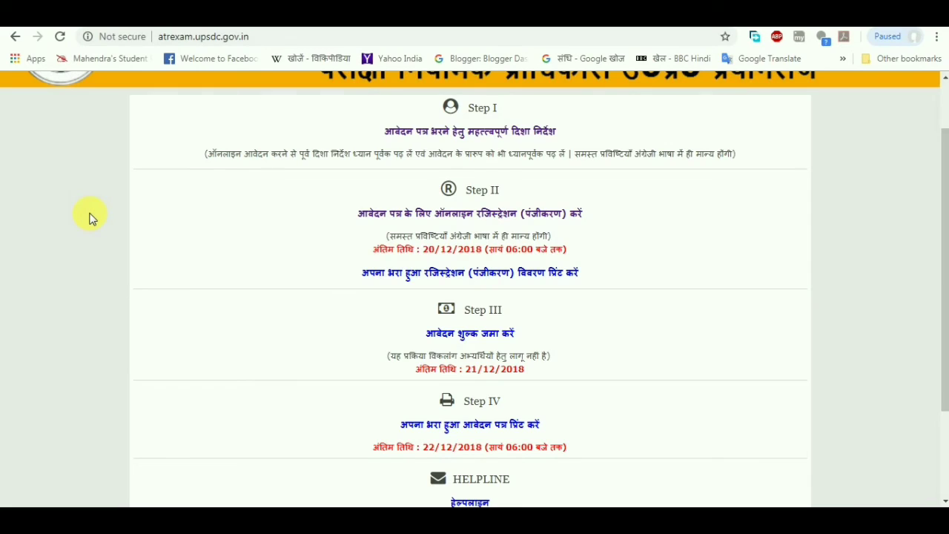
Open the application fee payment page from Step III on the exam site's home page
scroll(89, 217, up, 2)
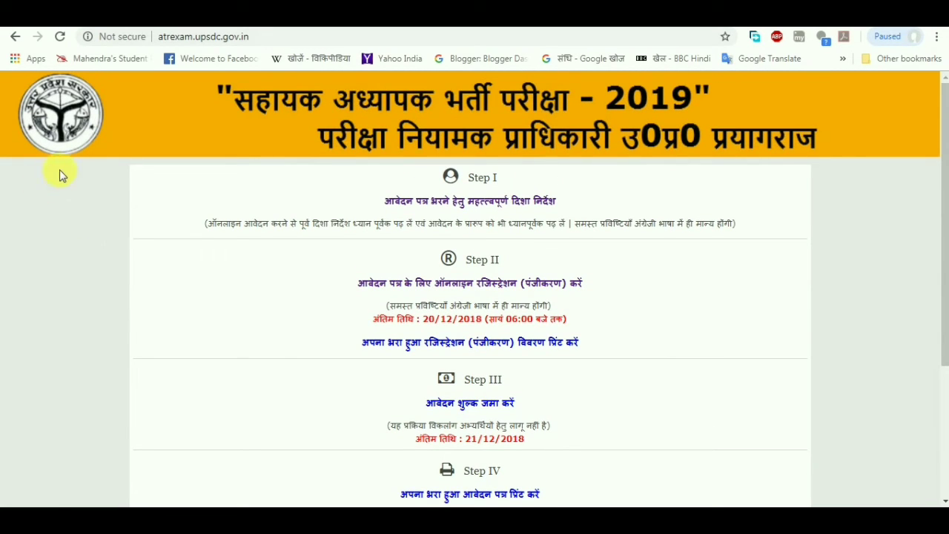
scroll(107, 236, down, 1)
scroll(107, 236, down, 3)
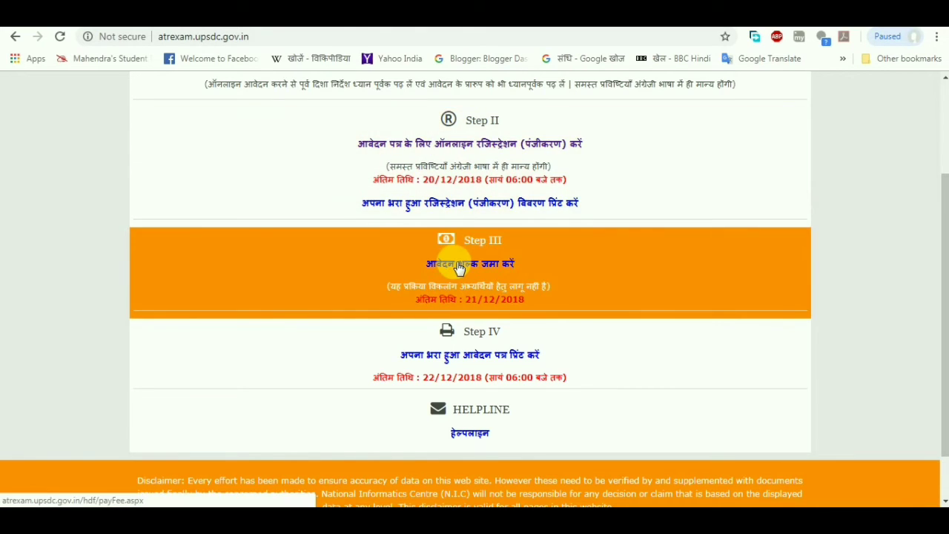
click(456, 264)
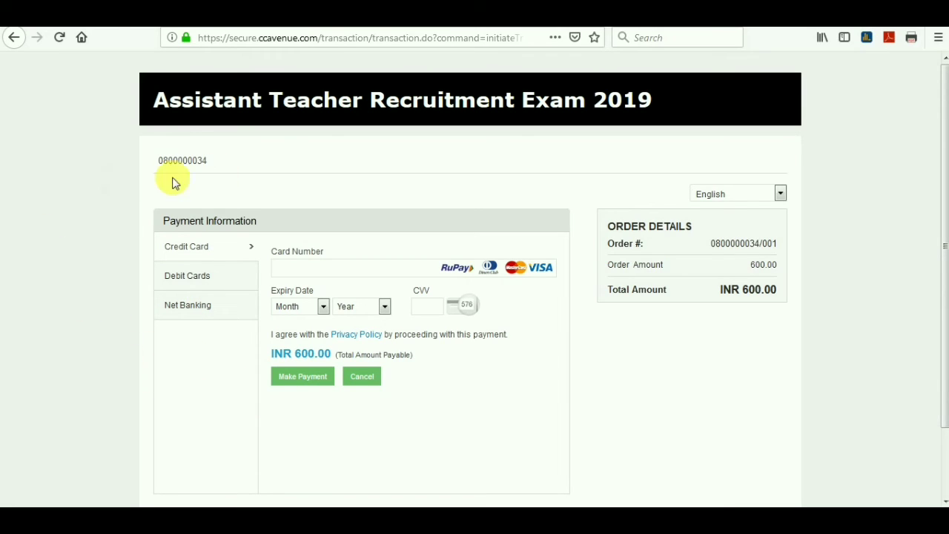
Choose debit card payment with Visa Debit Card as the card type, and return to the credit card option
click(178, 284)
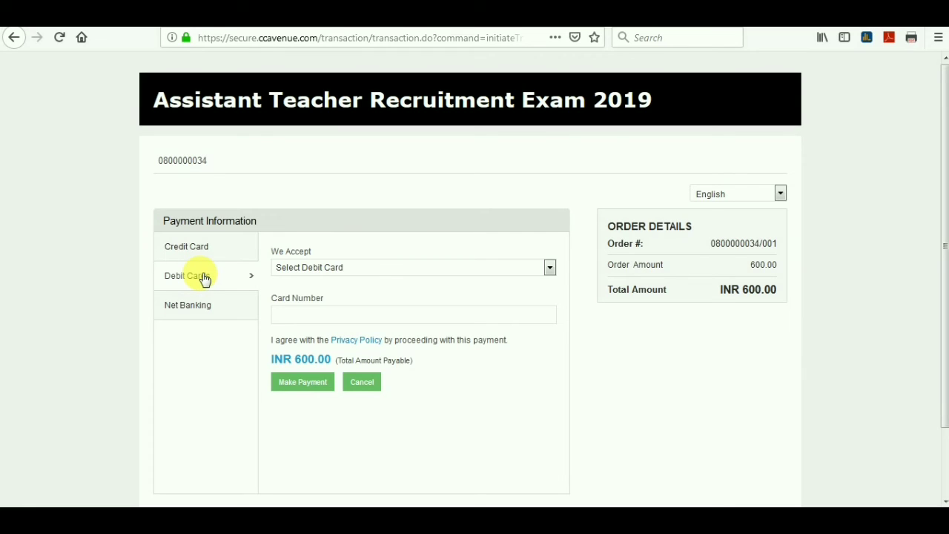
click(334, 270)
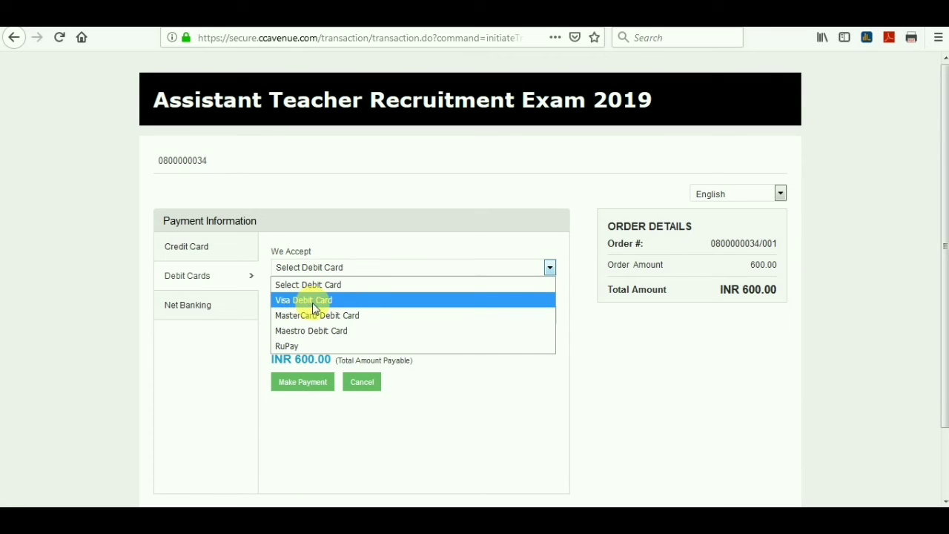
click(323, 303)
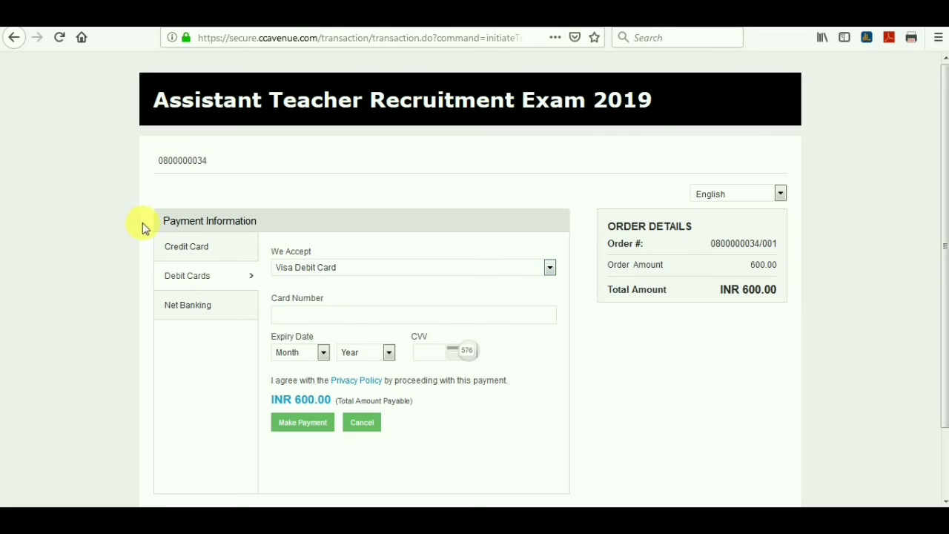
click(190, 255)
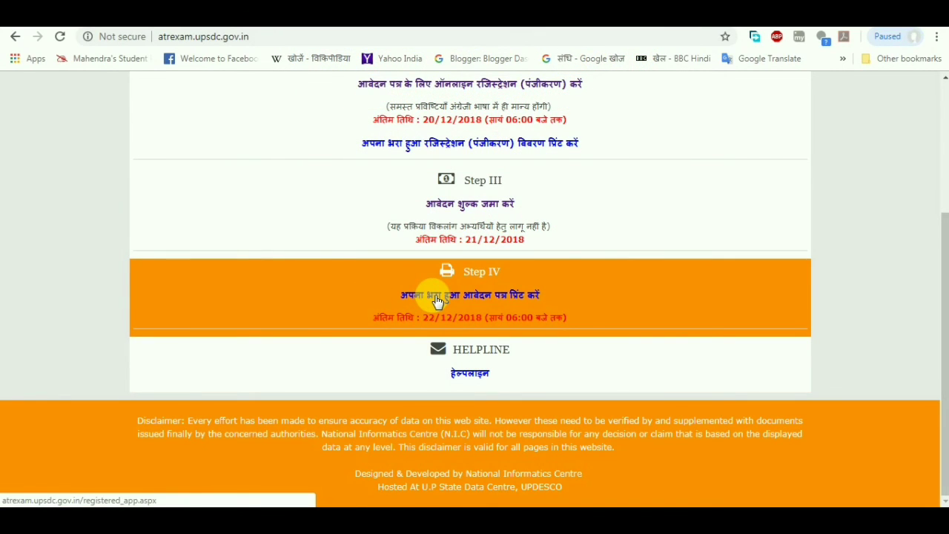
Open the Step IV page for printing the completed application form
click(437, 301)
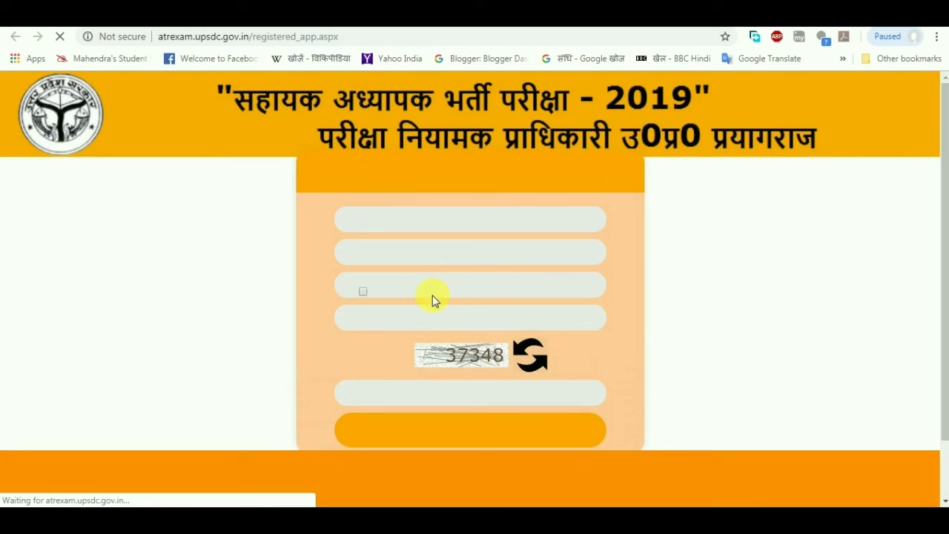